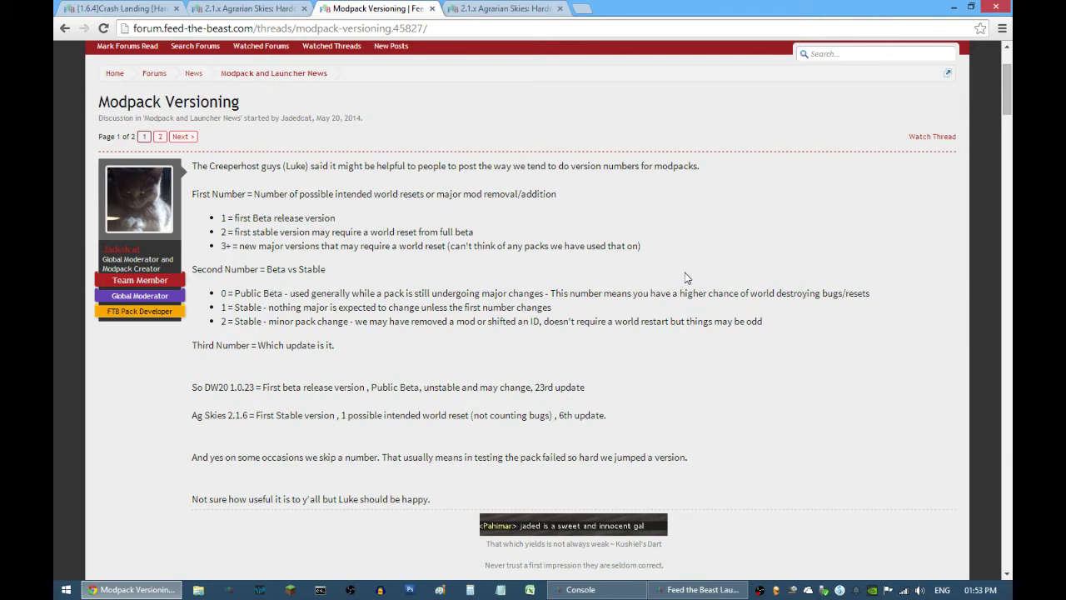
Read the 3.1.0 update notes on the last page of the Agrarian Skies: Hardcore Quest forum thread.
{"action": "left_click", "coordinate": [687, 590]}
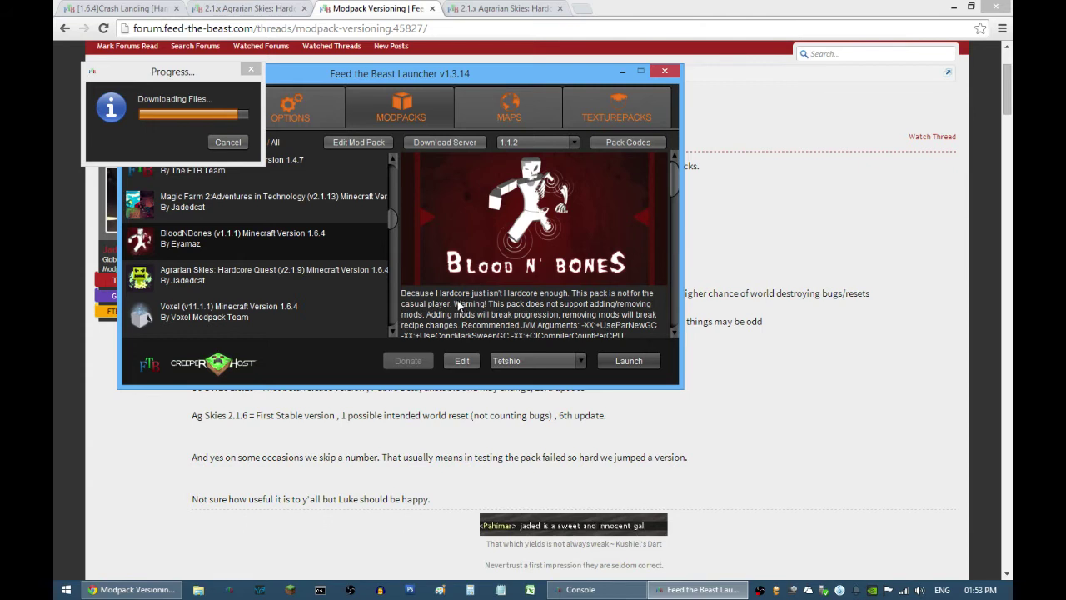
{"action": "left_click", "coordinate": [775, 490]}
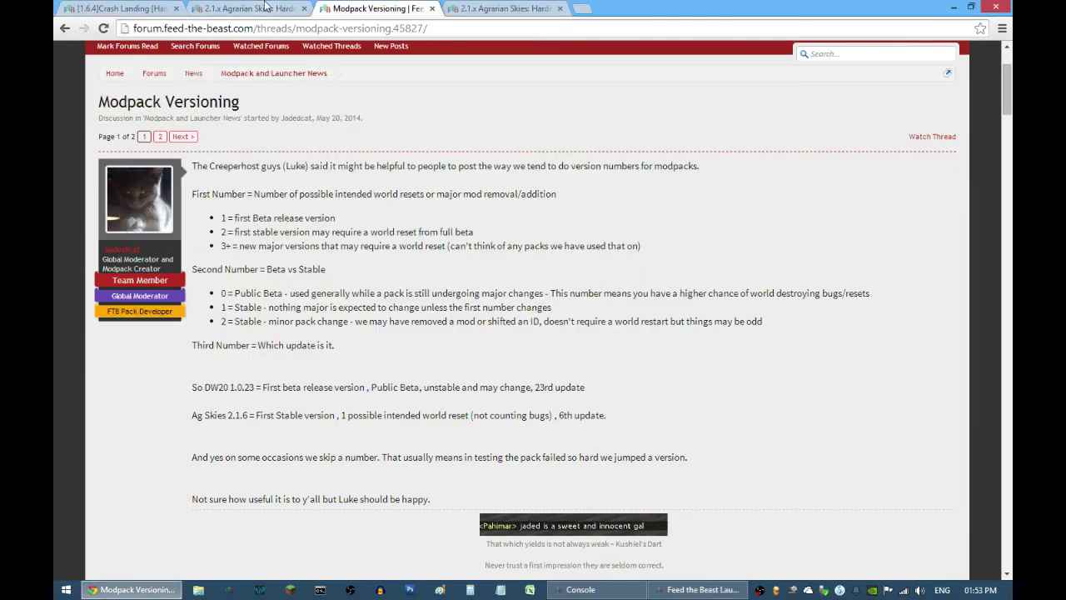
{"action": "left_click", "coordinate": [457, 8]}
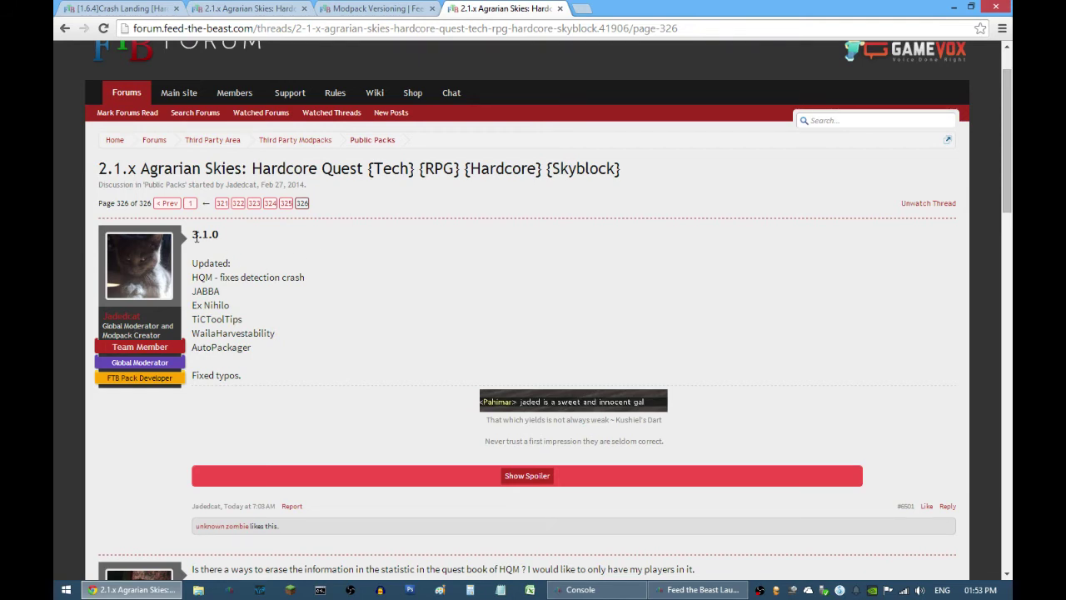
{"action": "left_click_drag", "start_coordinate": [194, 235], "coordinate": [288, 381]}
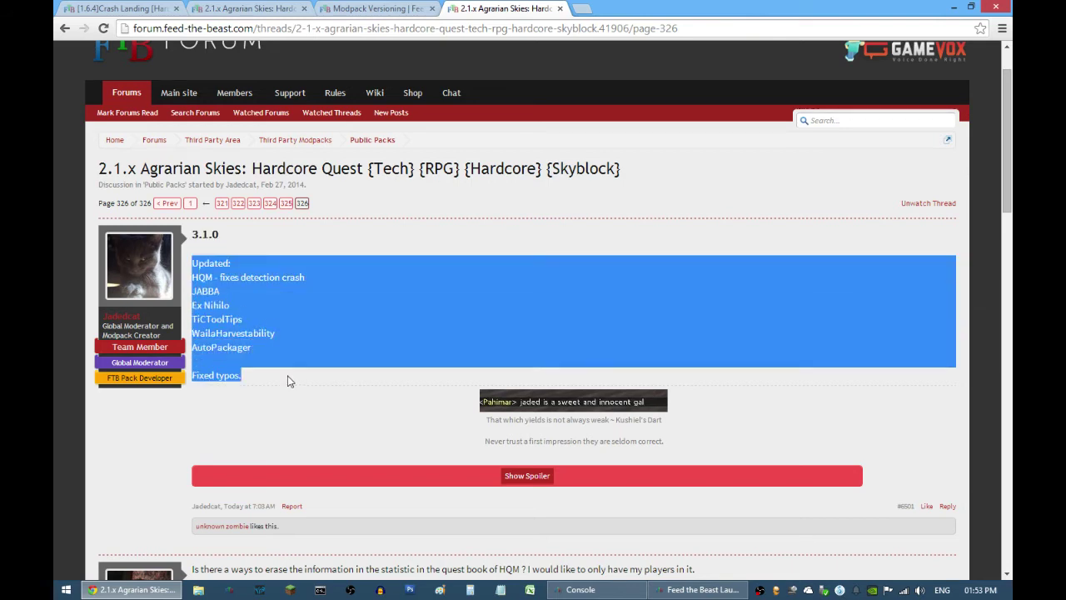
{"action": "left_click", "coordinate": [346, 362]}
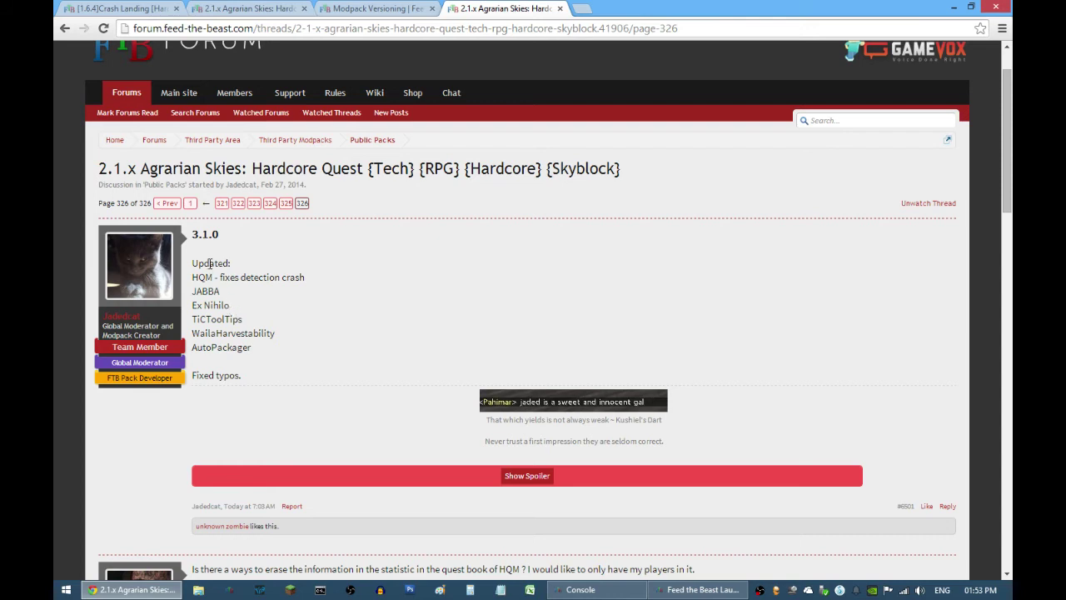
{"action": "left_click_drag", "start_coordinate": [193, 239], "coordinate": [219, 236]}
{"action": "left_click", "coordinate": [295, 244]}
Read the Modpack Versioning thread's explanation of version numbers, highlighting the Public Beta and Stable entries.
{"action": "left_click", "coordinate": [376, 8]}
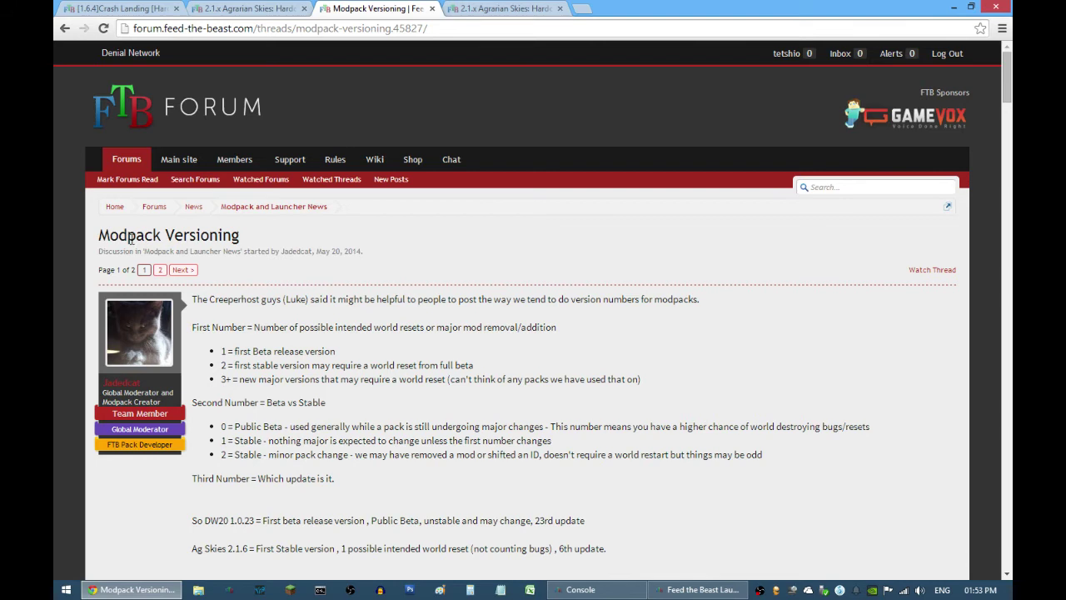
{"action": "left_click_drag", "start_coordinate": [109, 235], "coordinate": [241, 236]}
{"action": "left_click", "coordinate": [543, 348]}
{"action": "scroll", "coordinate": [543, 347], "scroll_direction": "down", "scroll_amount": 1}
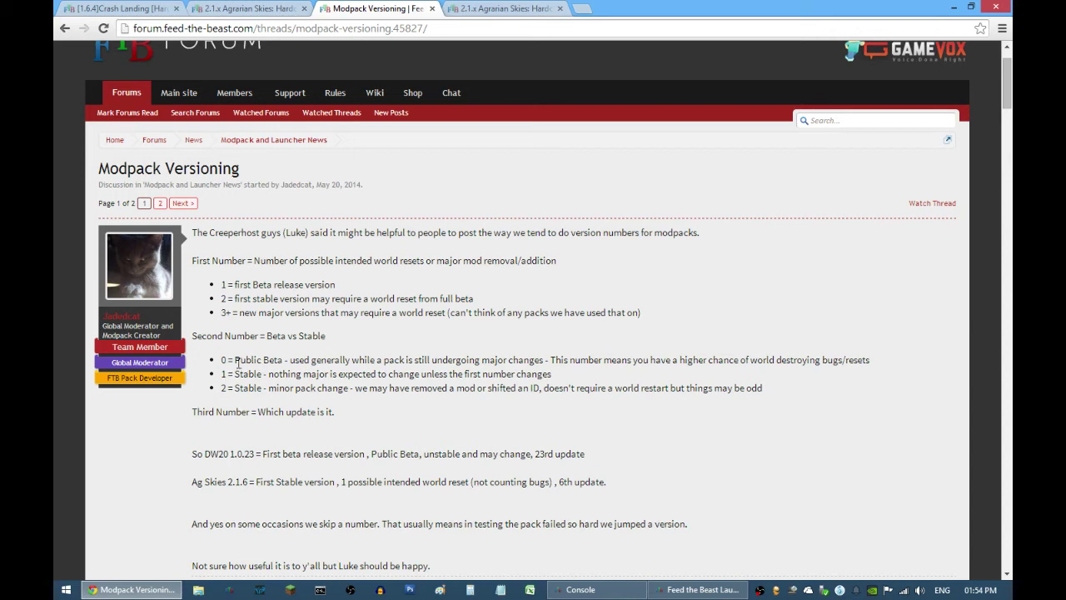
{"action": "left_click_drag", "start_coordinate": [236, 361], "coordinate": [280, 361]}
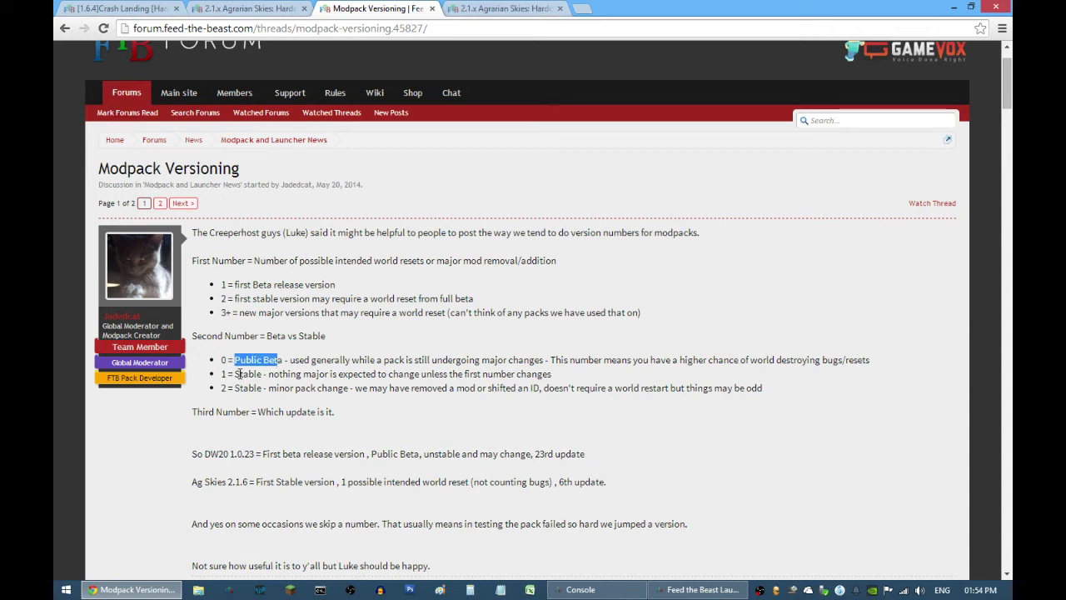
{"action": "left_click_drag", "start_coordinate": [239, 374], "coordinate": [262, 374]}
{"action": "left_click", "coordinate": [268, 389]}
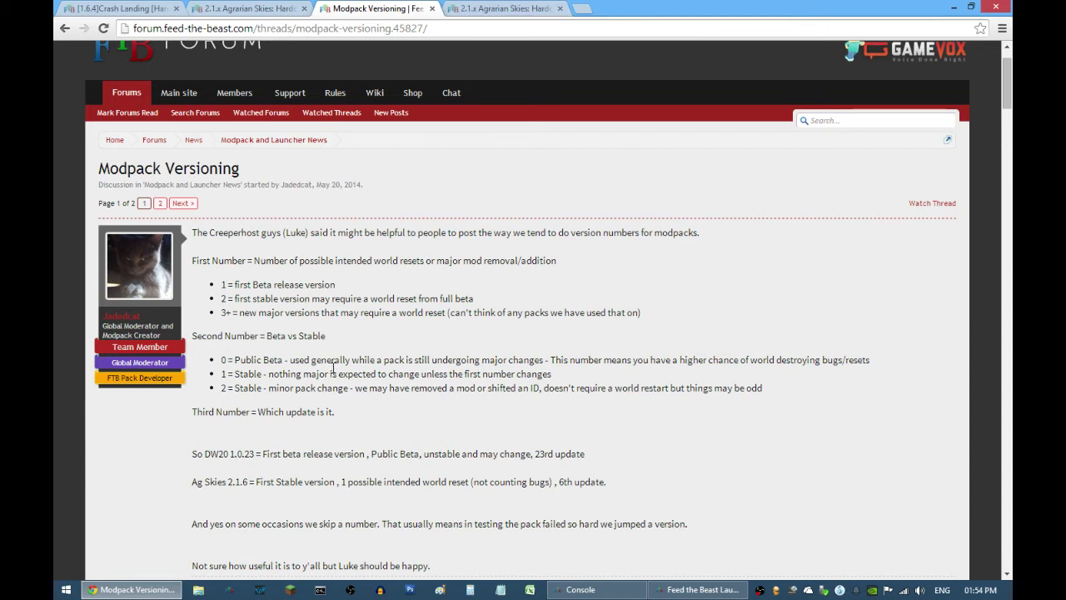
Return to page 326 of the Agrarian Skies thread and highlight the 3.1.0 version heading.
{"action": "left_click", "coordinate": [289, 8]}
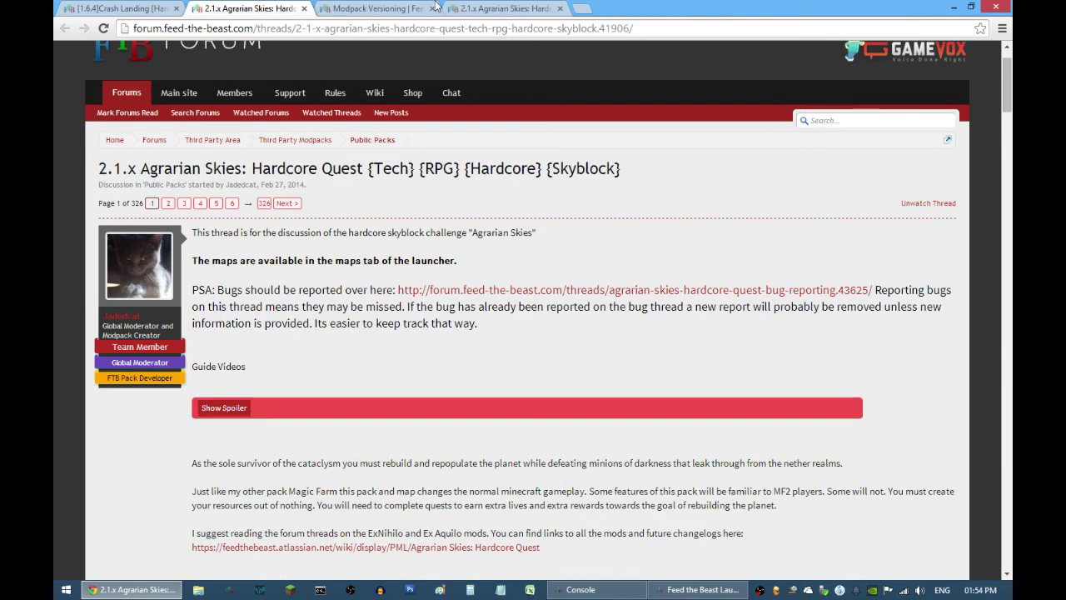
{"action": "left_click", "coordinate": [488, 10]}
{"action": "double_click", "coordinate": [199, 235]}
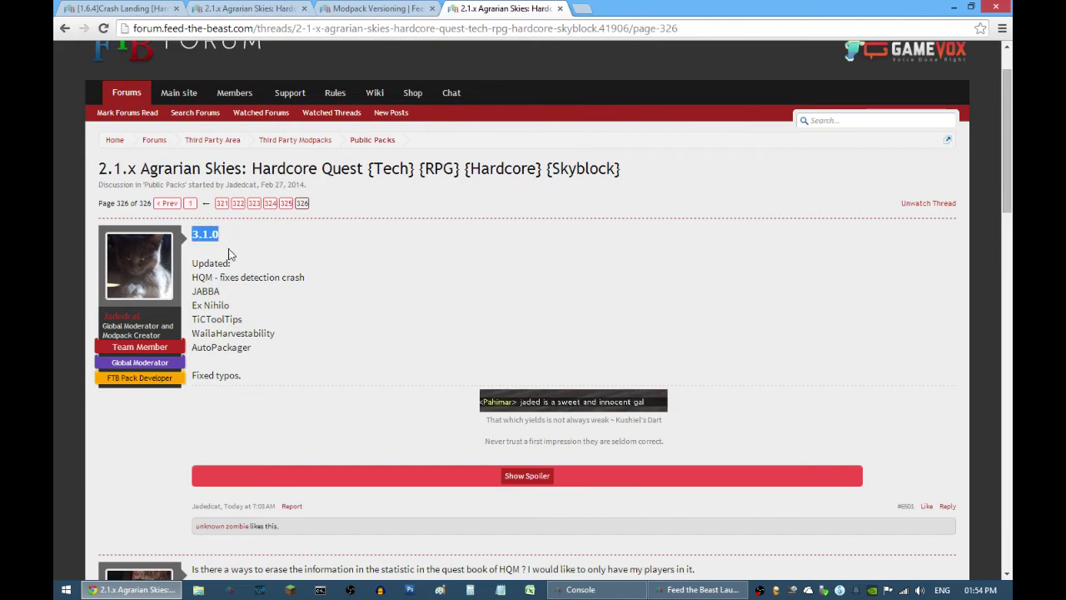
{"action": "left_click", "coordinate": [247, 294]}
{"action": "double_click", "coordinate": [228, 237]}
Switch to the Feed the Beast Launcher, select Agrarian Skies: Hardcore Quest, look through its versions and set it to 2.1.9.
{"action": "left_click", "coordinate": [700, 590]}
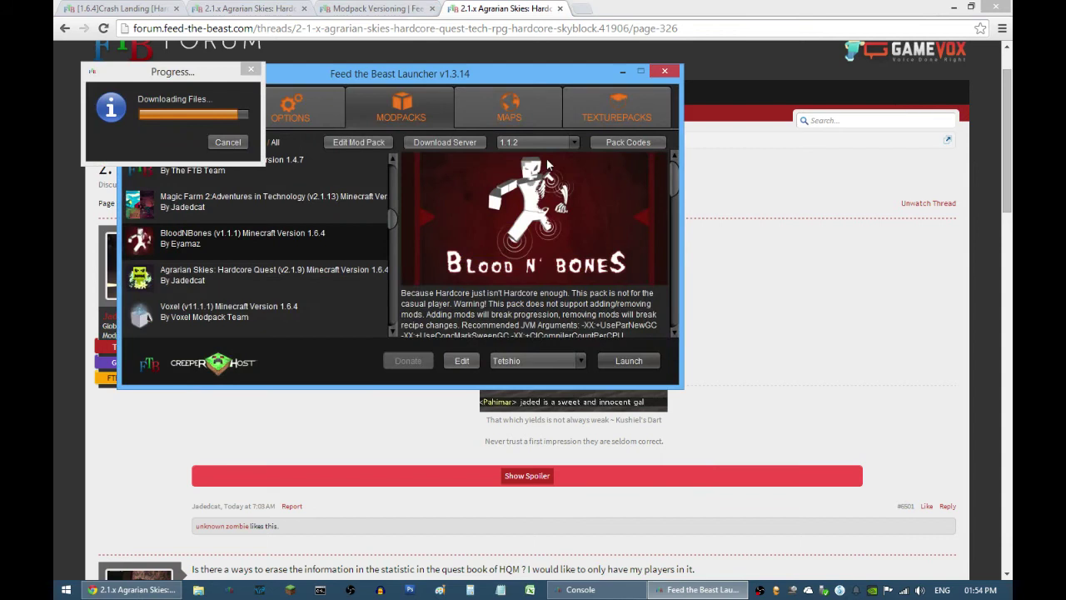
{"action": "left_click", "coordinate": [229, 275]}
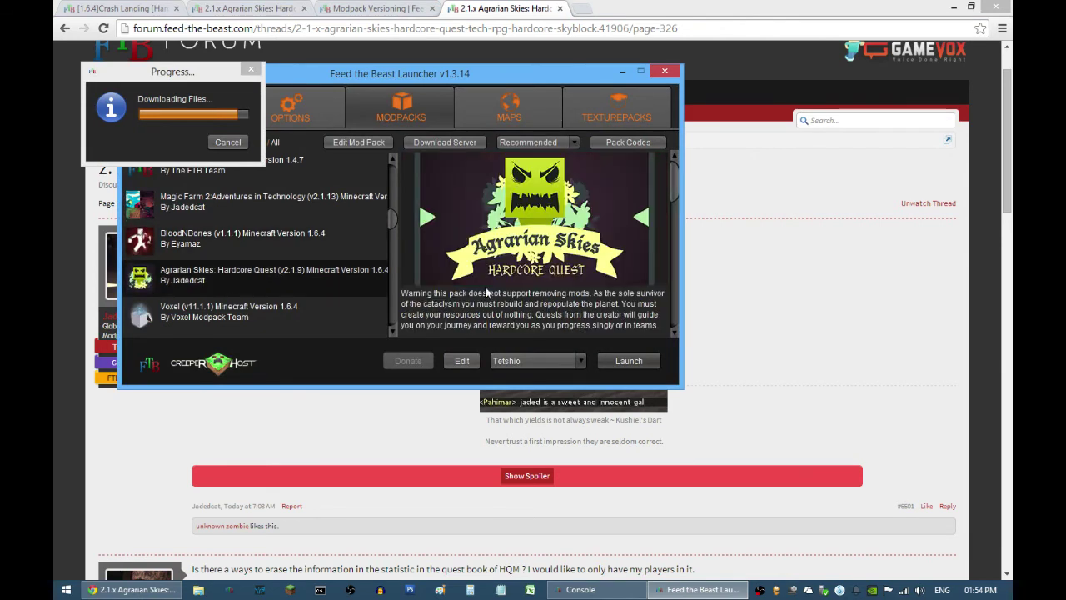
{"action": "left_click", "coordinate": [574, 142]}
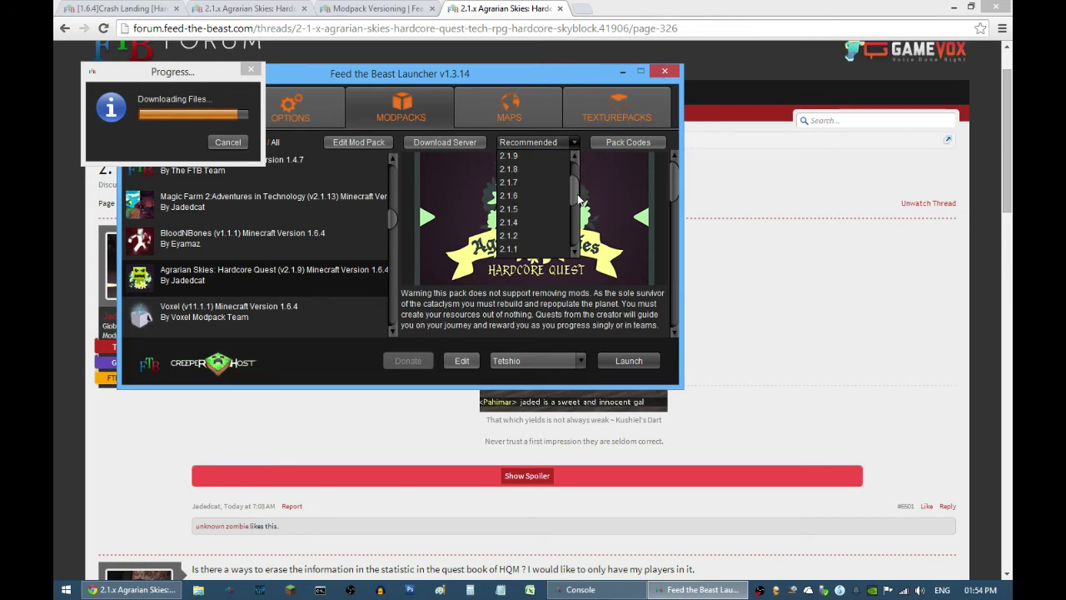
{"action": "scroll", "coordinate": [579, 174], "scroll_direction": "down", "scroll_amount": 3}
{"action": "scroll", "coordinate": [579, 175], "scroll_direction": "up", "scroll_amount": 3}
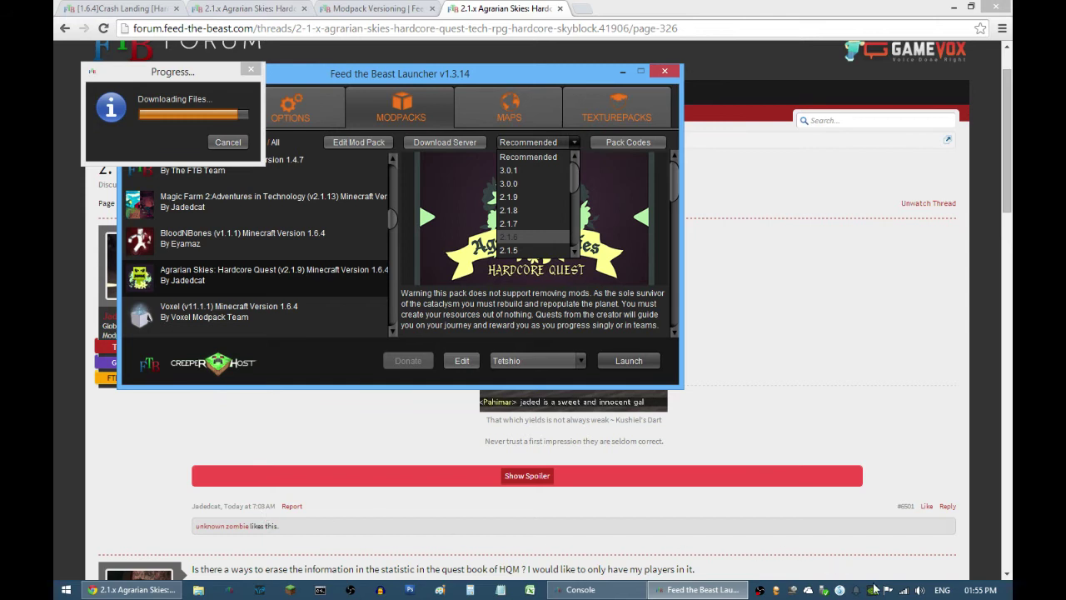
{"action": "mouse_move", "coordinate": [969, 594]}
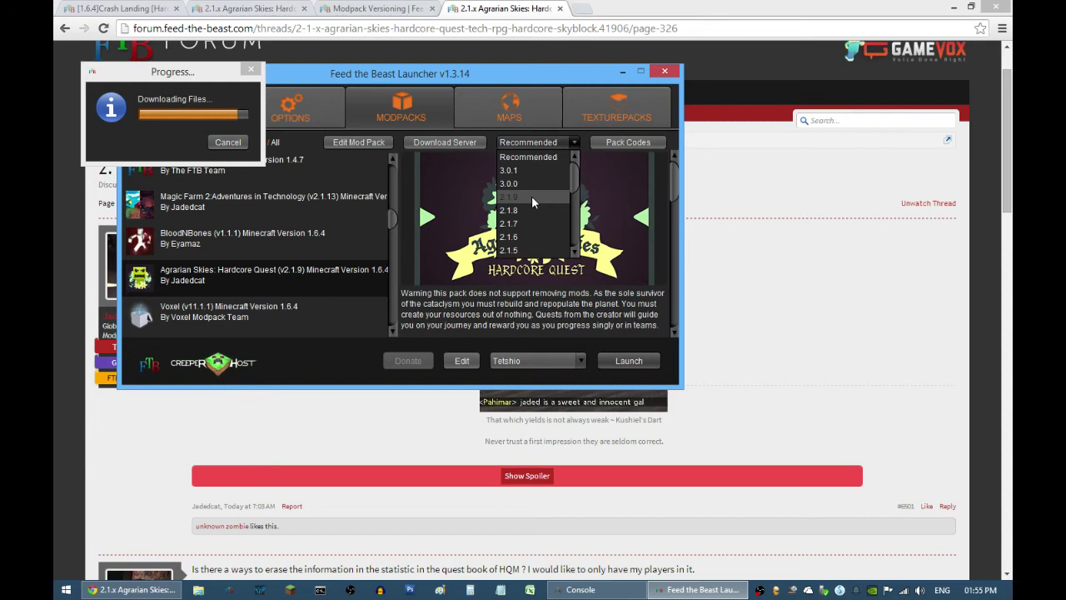
{"action": "left_click", "coordinate": [579, 145]}
{"action": "left_click", "coordinate": [577, 145]}
{"action": "left_click", "coordinate": [526, 196]}
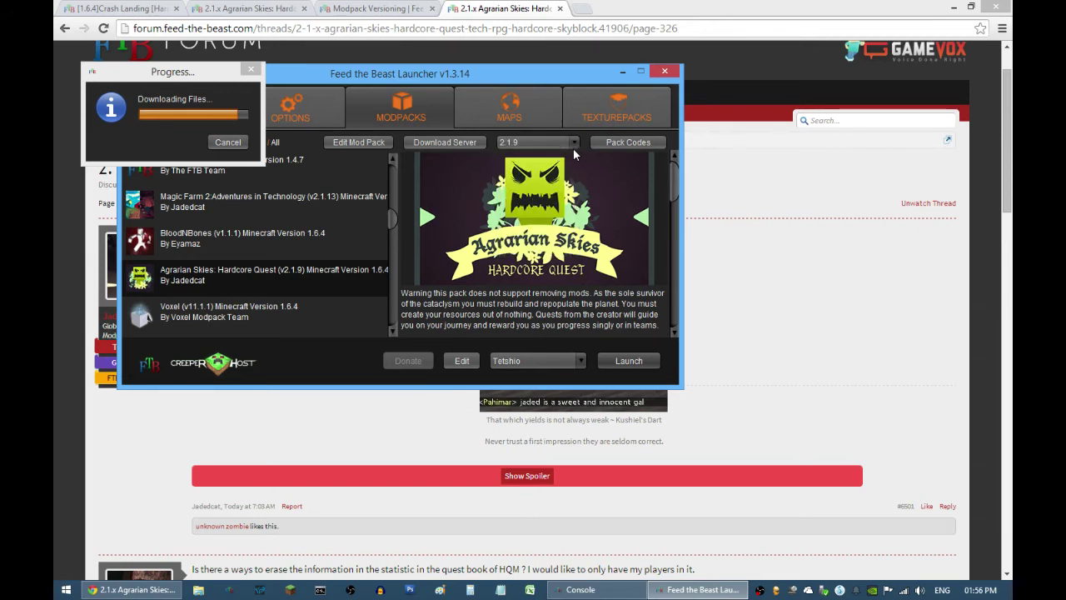
Switch the Agrarian Skies pack to version 3.0.1 and back to 2.1.9, and reopen the version choices.
{"action": "left_click", "coordinate": [574, 144]}
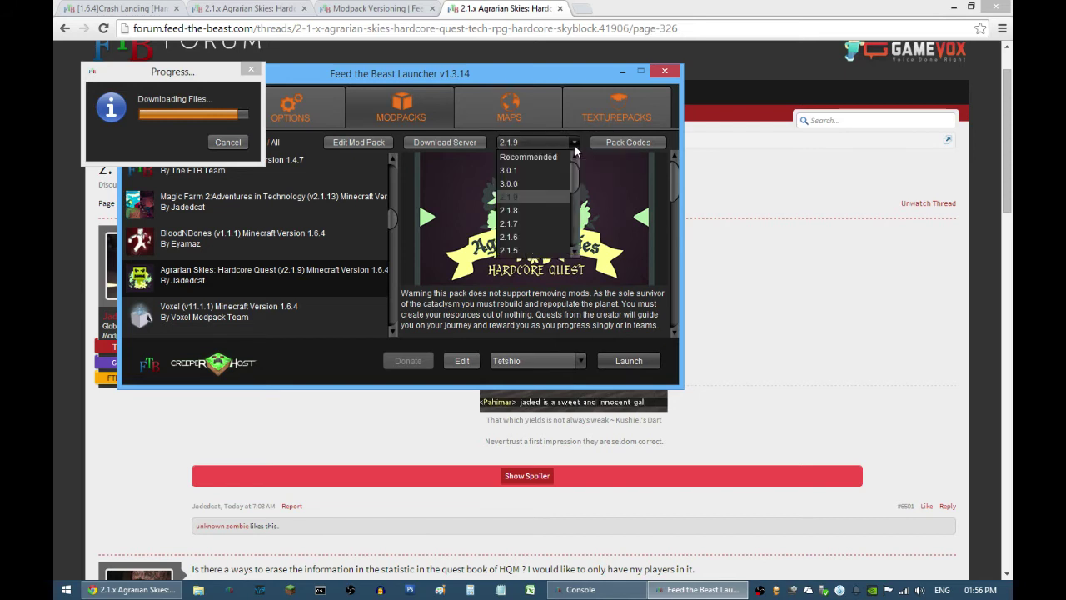
{"action": "left_click", "coordinate": [532, 172]}
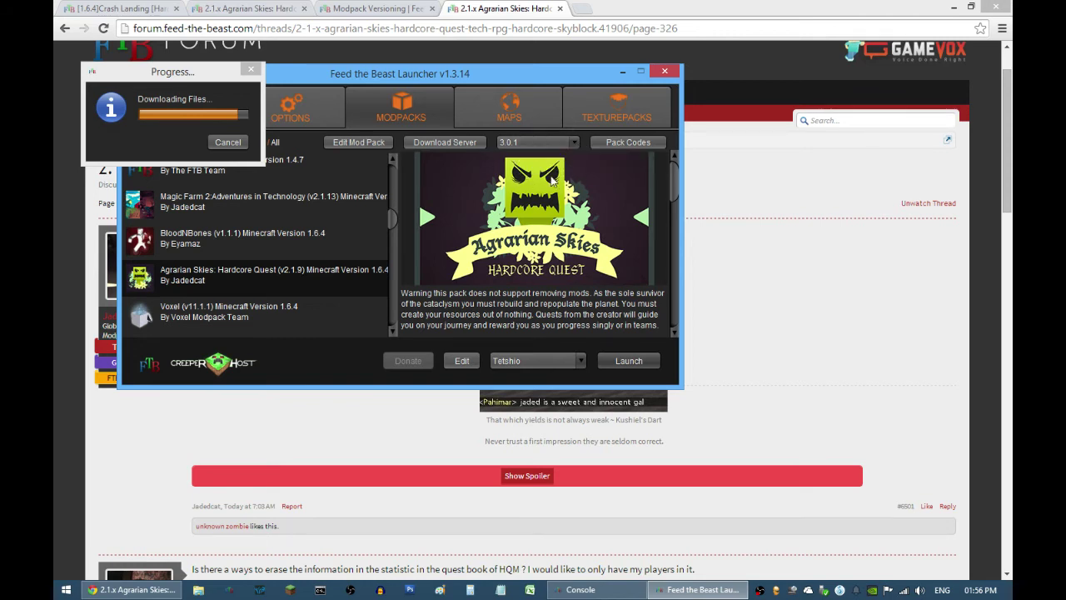
{"action": "left_click", "coordinate": [579, 140]}
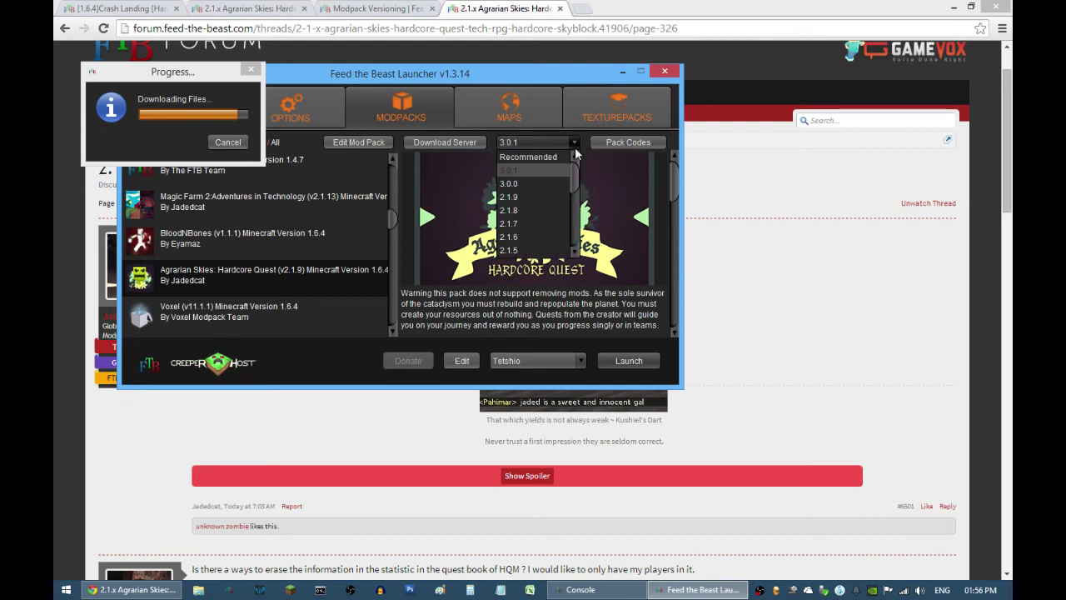
{"action": "left_click", "coordinate": [537, 197]}
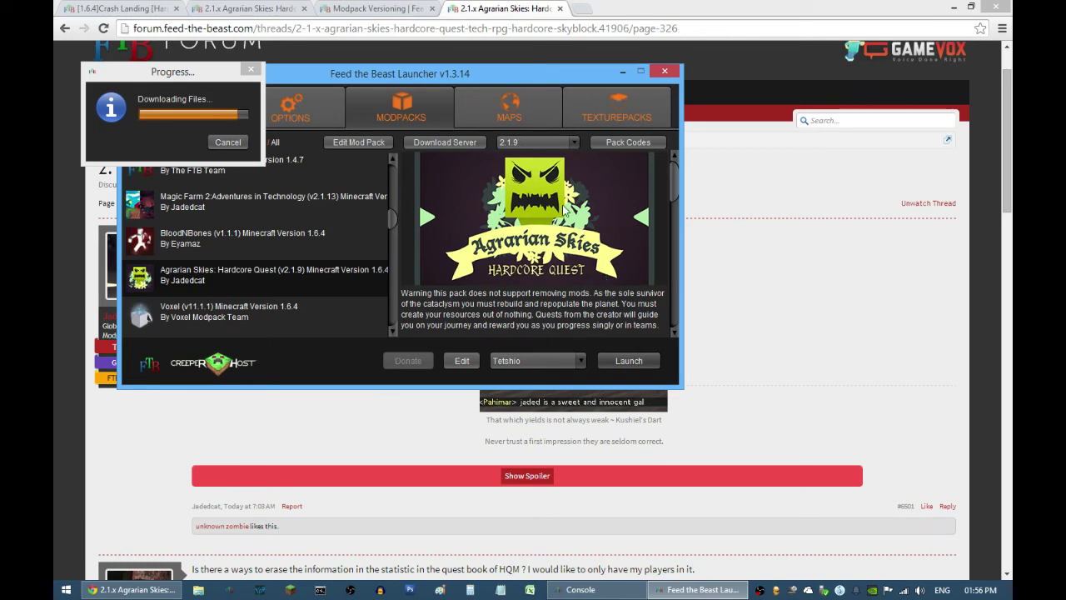
{"action": "left_click", "coordinate": [574, 142]}
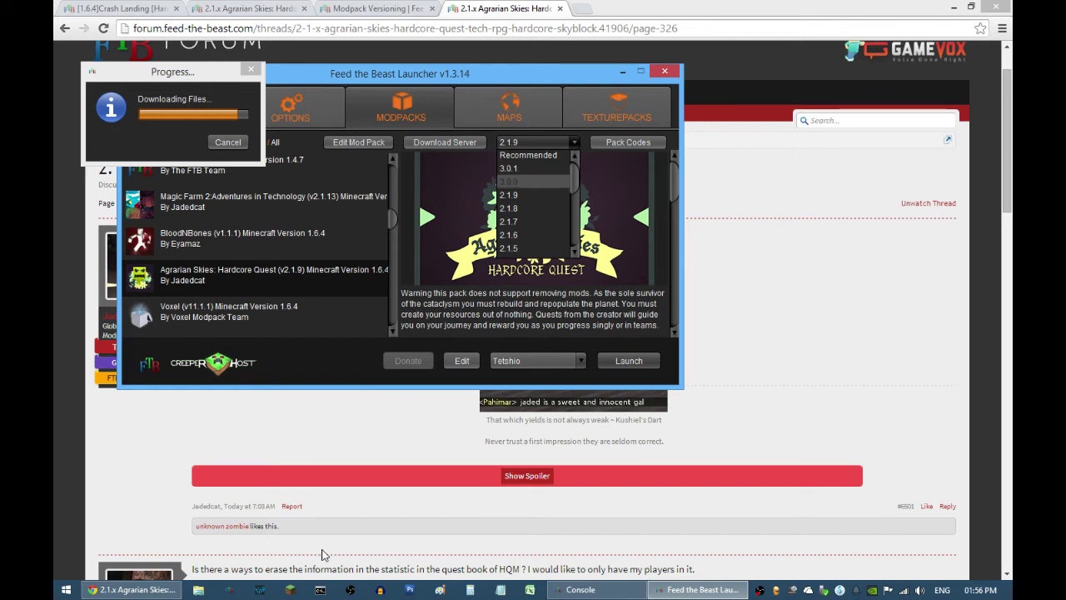
Inspect the world saves in C:\FTB\AgrarianSkiesHQ\minecraft\saves in File Explorer, and close the window.
{"action": "left_click", "coordinate": [199, 590]}
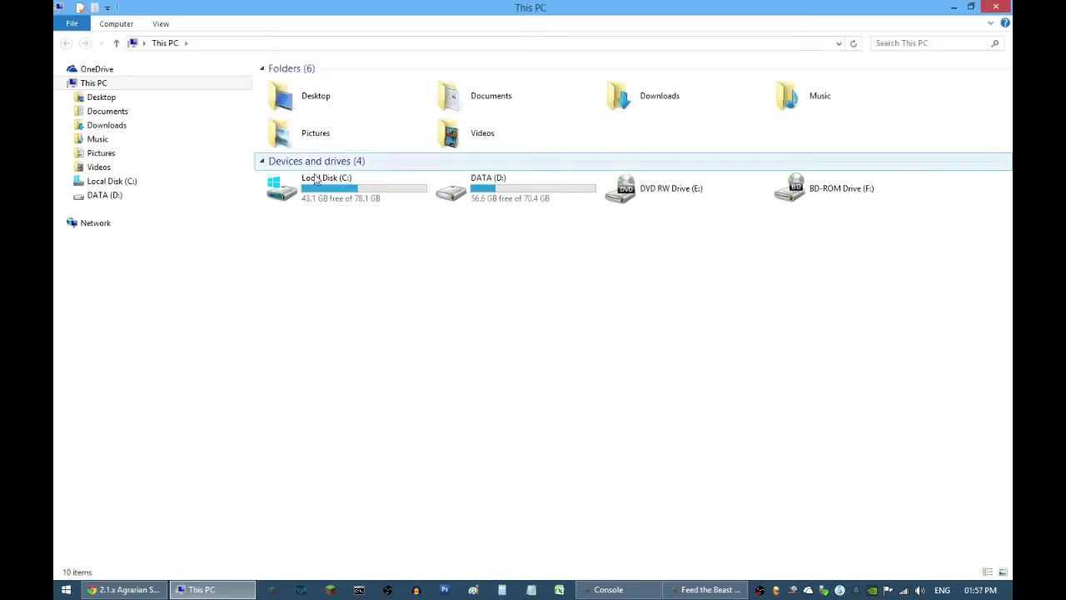
{"action": "double_click", "coordinate": [317, 179]}
{"action": "double_click", "coordinate": [291, 99]}
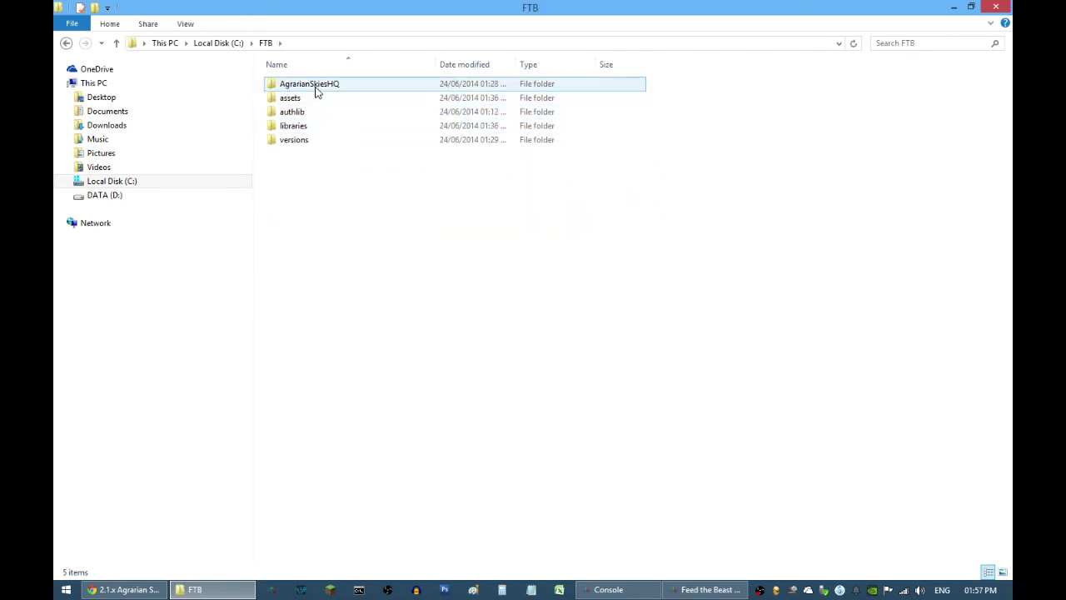
{"action": "double_click", "coordinate": [317, 87]}
{"action": "double_click", "coordinate": [322, 86]}
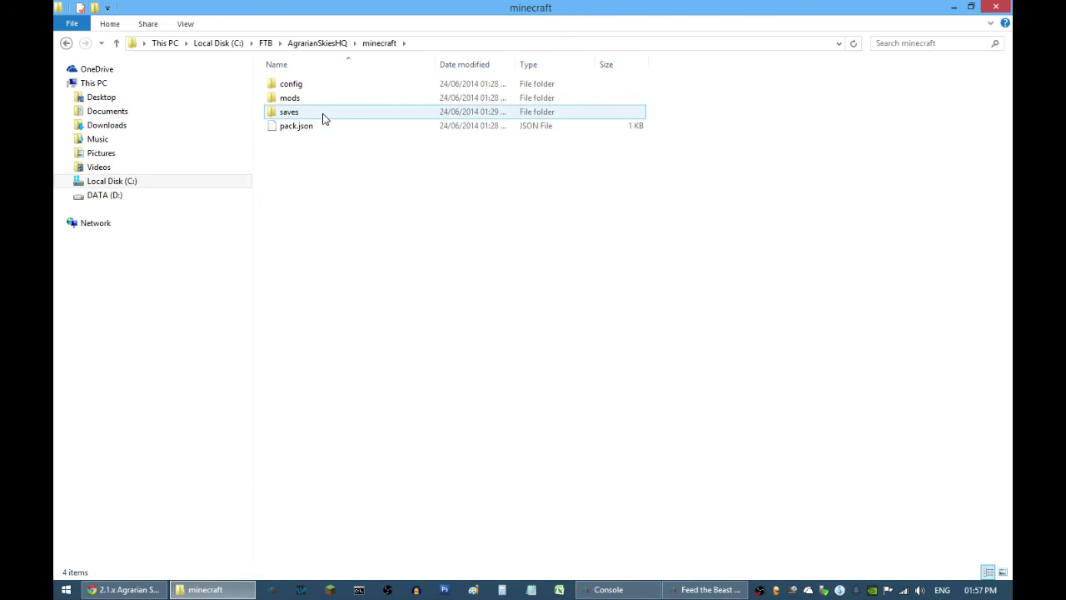
{"action": "left_click", "coordinate": [324, 113]}
{"action": "double_click", "coordinate": [320, 114]}
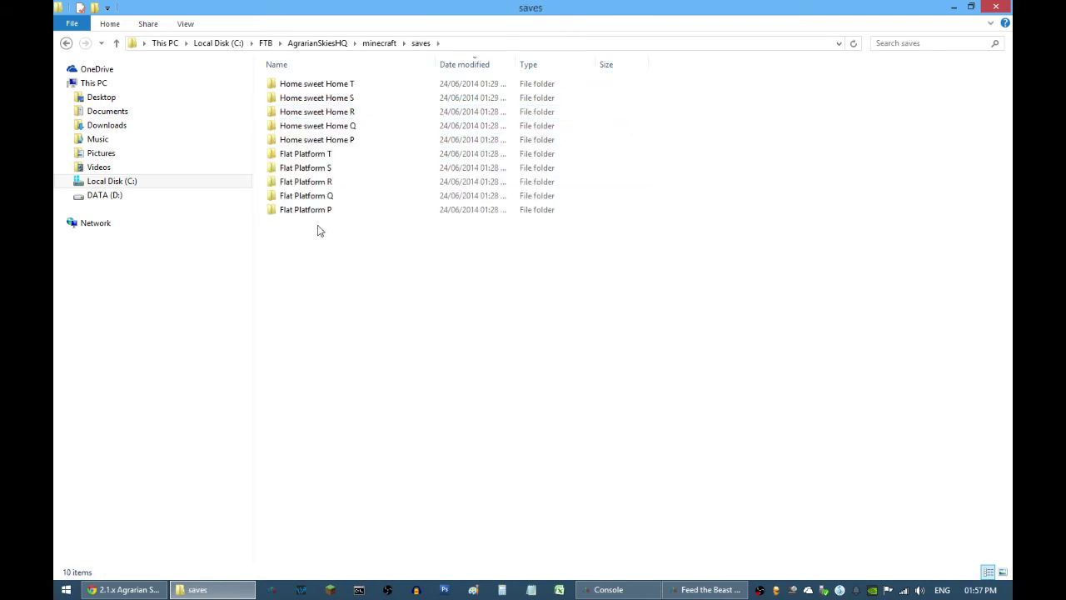
{"action": "left_click", "coordinate": [352, 112]}
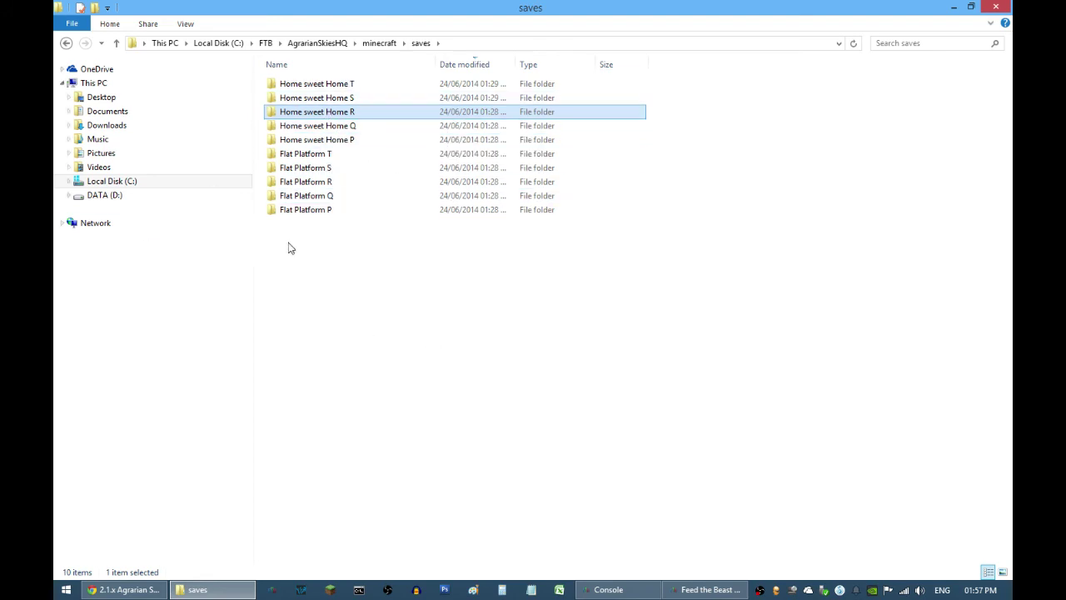
{"action": "left_click", "coordinate": [998, 7]}
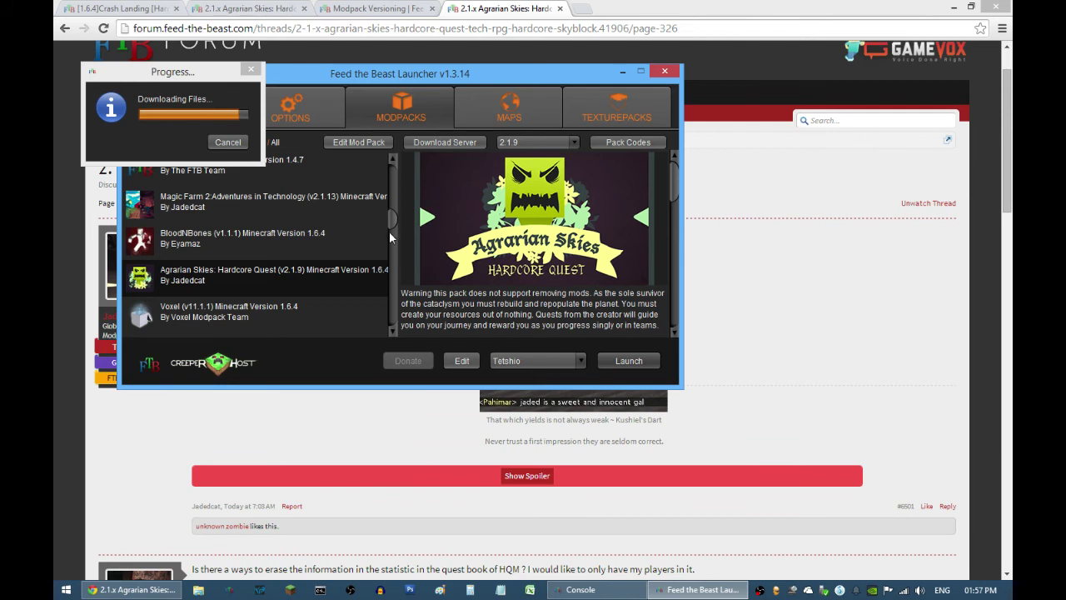
Select the BloodNBones modpack in the launcher and examine its available versions.
{"action": "left_click", "coordinate": [259, 235]}
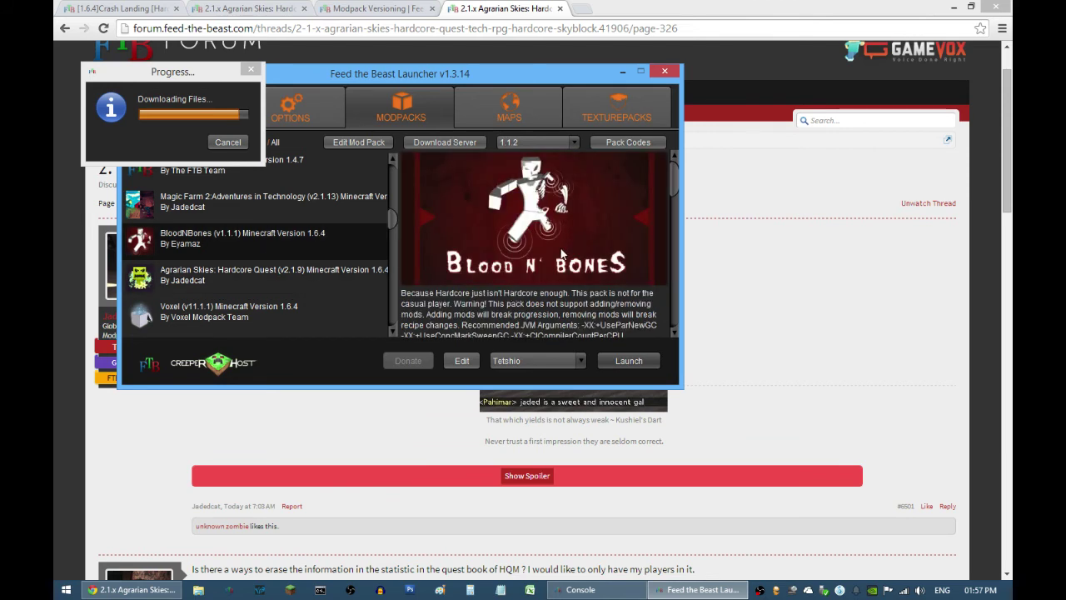
{"action": "left_click", "coordinate": [573, 143]}
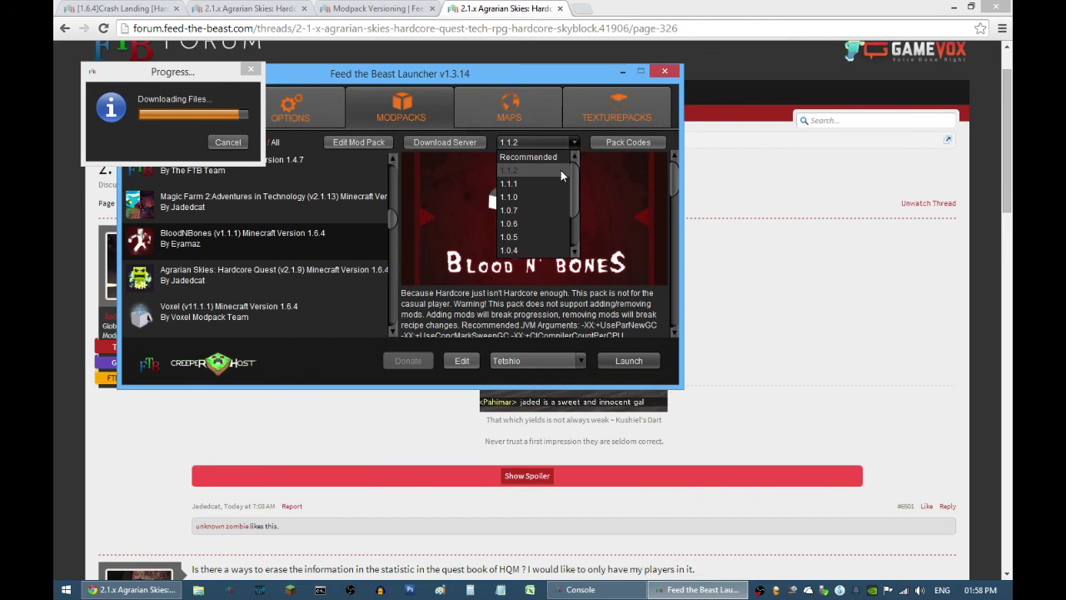
{"action": "mouse_move", "coordinate": [573, 171]}
{"action": "left_mouse_down"}
{"action": "mouse_move", "coordinate": [575, 224]}
{"action": "mouse_move", "coordinate": [576, 154]}
{"action": "left_mouse_up"}
{"action": "left_click_drag", "start_coordinate": [575, 172], "coordinate": [534, 167]}
{"action": "left_click", "coordinate": [698, 207]}
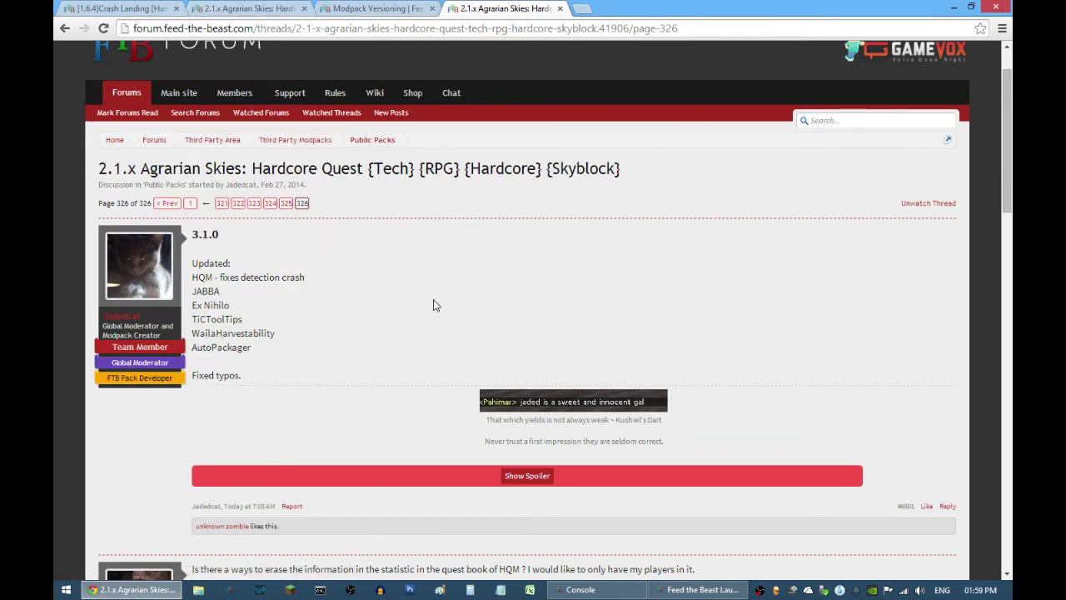
{"action": "left_click", "coordinate": [676, 589]}
{"action": "left_click", "coordinate": [573, 147]}
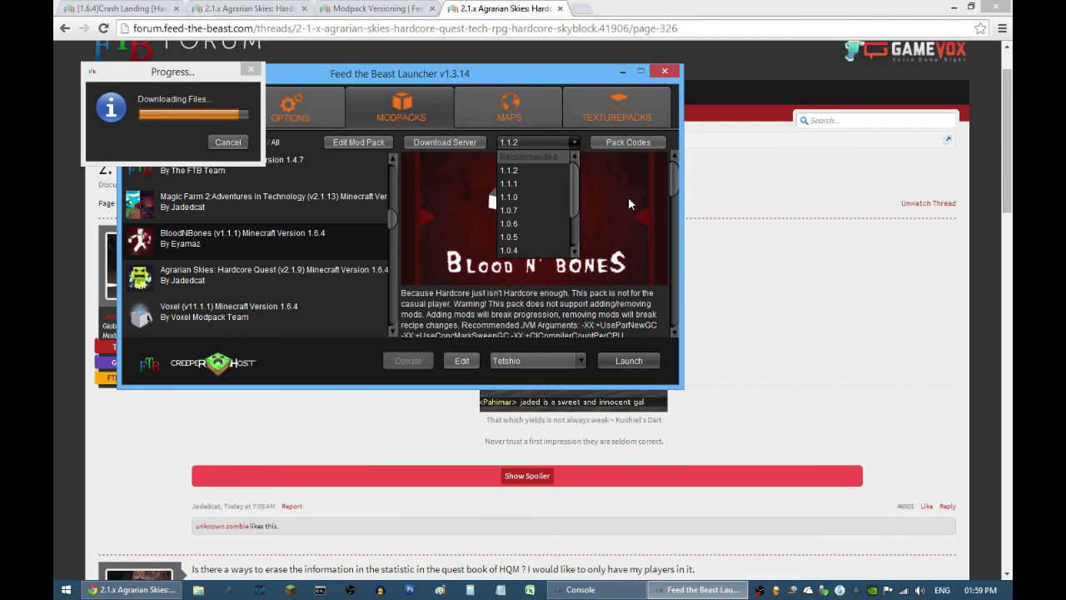
{"action": "left_click", "coordinate": [781, 238]}
Switch to the browser and review the 3.1.0 update post, the opening post and the title of the Agrarian Skies thread.
{"action": "scroll", "coordinate": [458, 249], "scroll_direction": "down", "scroll_amount": 2}
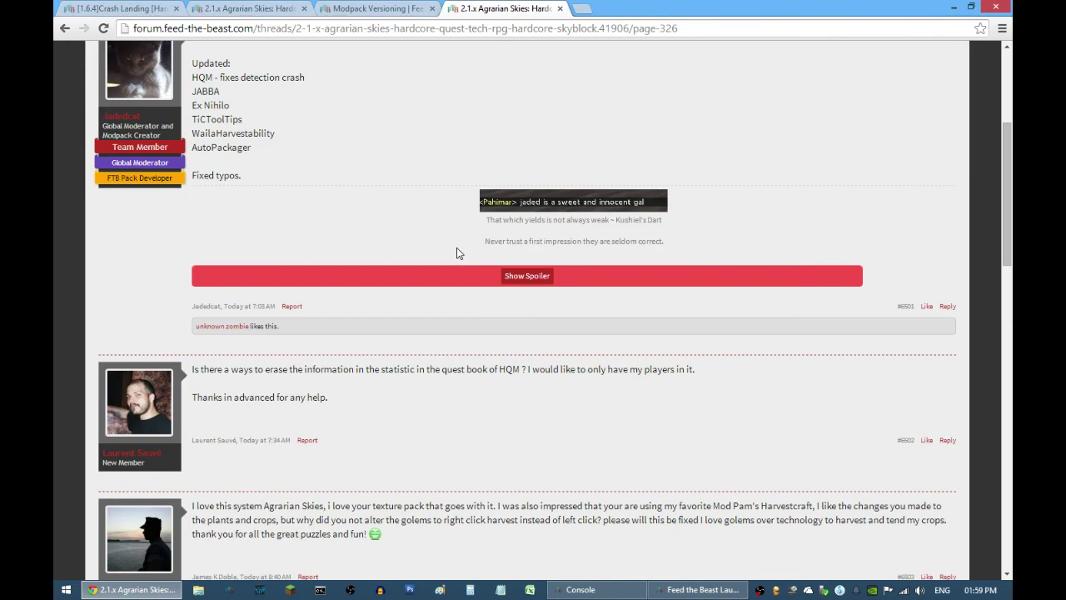
{"action": "scroll", "coordinate": [469, 265], "scroll_direction": "up", "scroll_amount": 3}
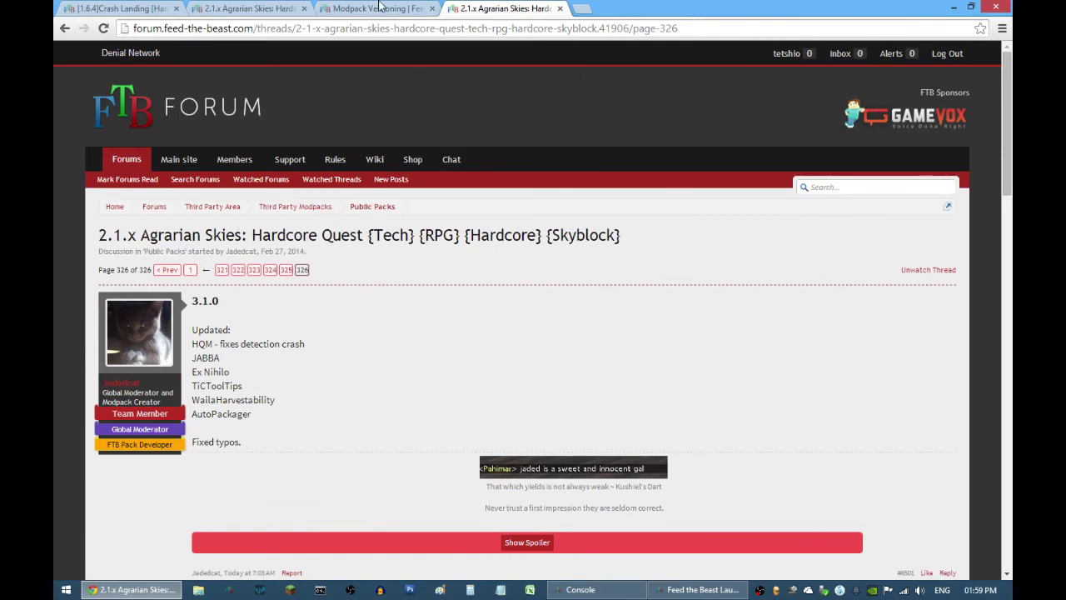
{"action": "left_click", "coordinate": [226, 6]}
{"action": "scroll", "coordinate": [462, 392], "scroll_direction": "down", "scroll_amount": 4}
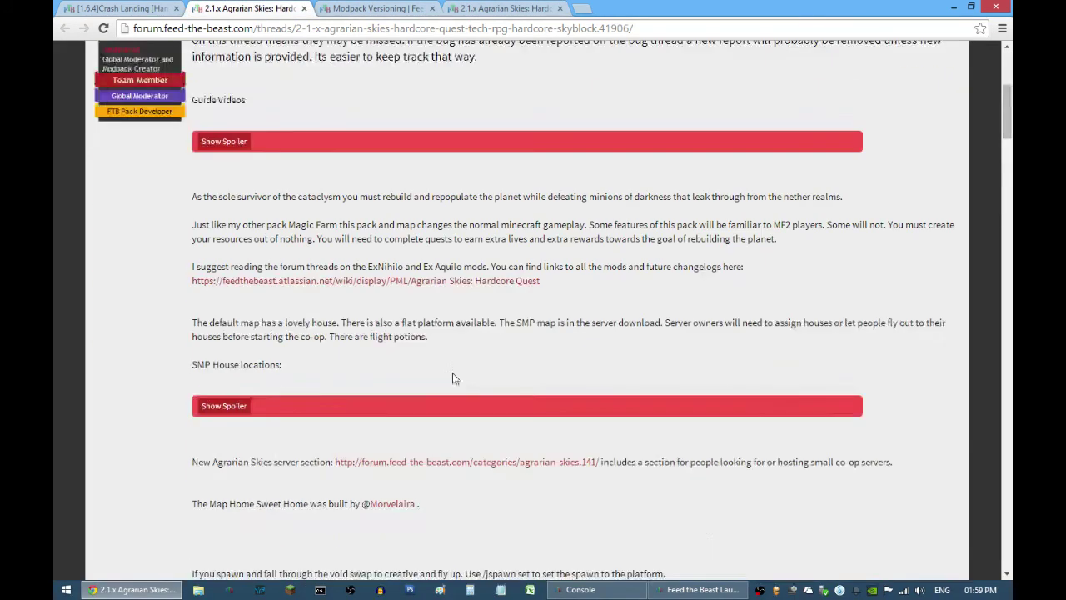
{"action": "scroll", "coordinate": [288, 300], "scroll_direction": "up", "scroll_amount": 4}
{"action": "left_click", "coordinate": [484, 9]}
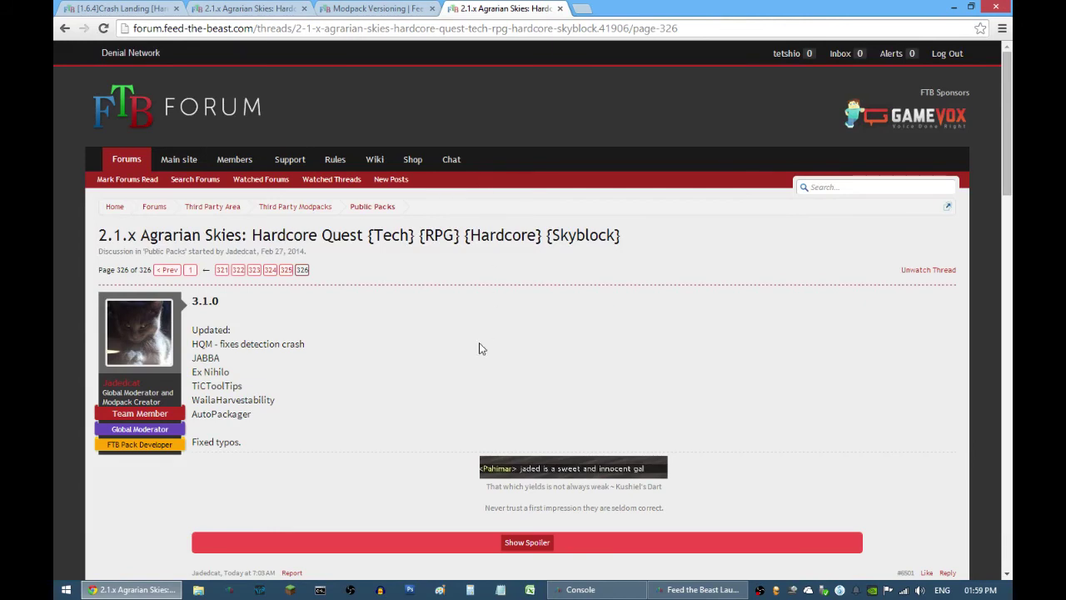
{"action": "left_click_drag", "start_coordinate": [100, 235], "coordinate": [510, 284]}
{"action": "left_click", "coordinate": [510, 283]}
Read the opening post of the Crash Landing thread and compare it with the Agrarian Skies and Modpack Versioning threads.
{"action": "left_click", "coordinate": [134, 8]}
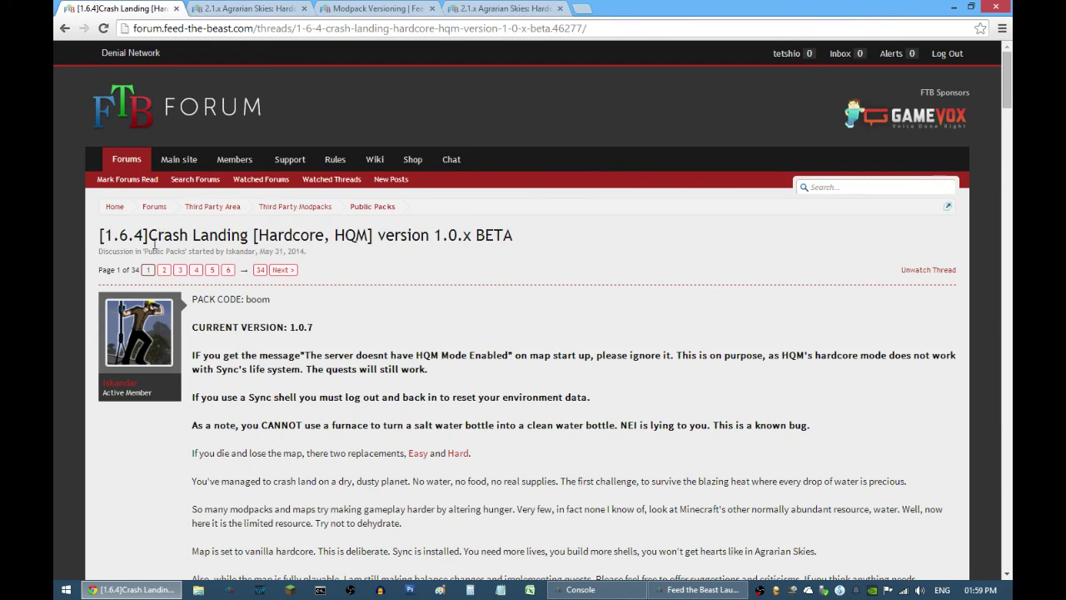
{"action": "scroll", "coordinate": [447, 387], "scroll_direction": "down", "scroll_amount": 3}
{"action": "scroll", "coordinate": [446, 387], "scroll_direction": "up", "scroll_amount": 3}
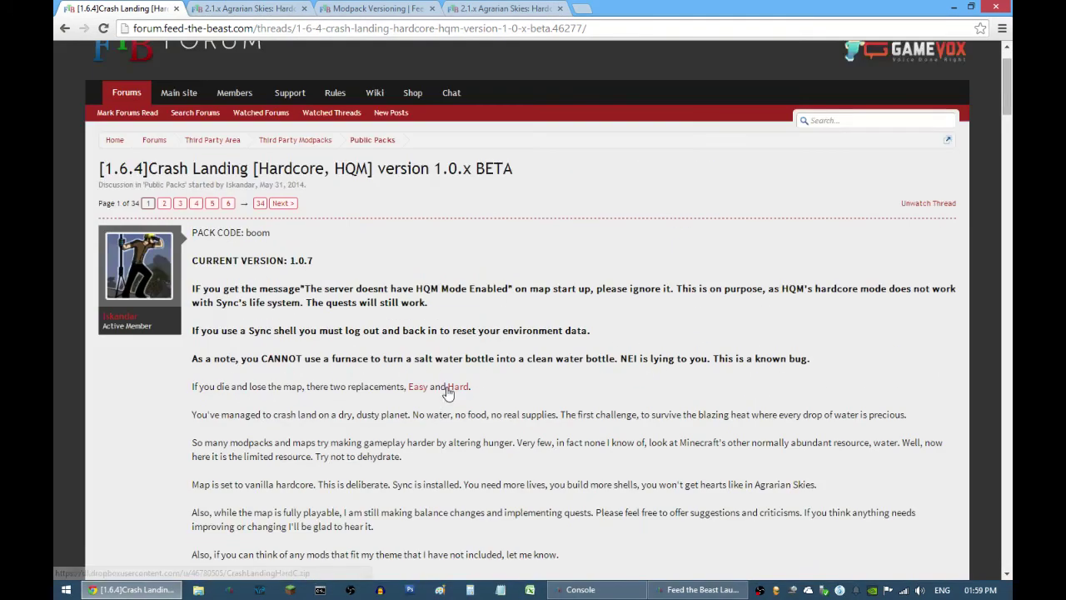
{"action": "scroll", "coordinate": [360, 257], "scroll_direction": "down", "scroll_amount": 1}
{"action": "left_click", "coordinate": [493, 8]}
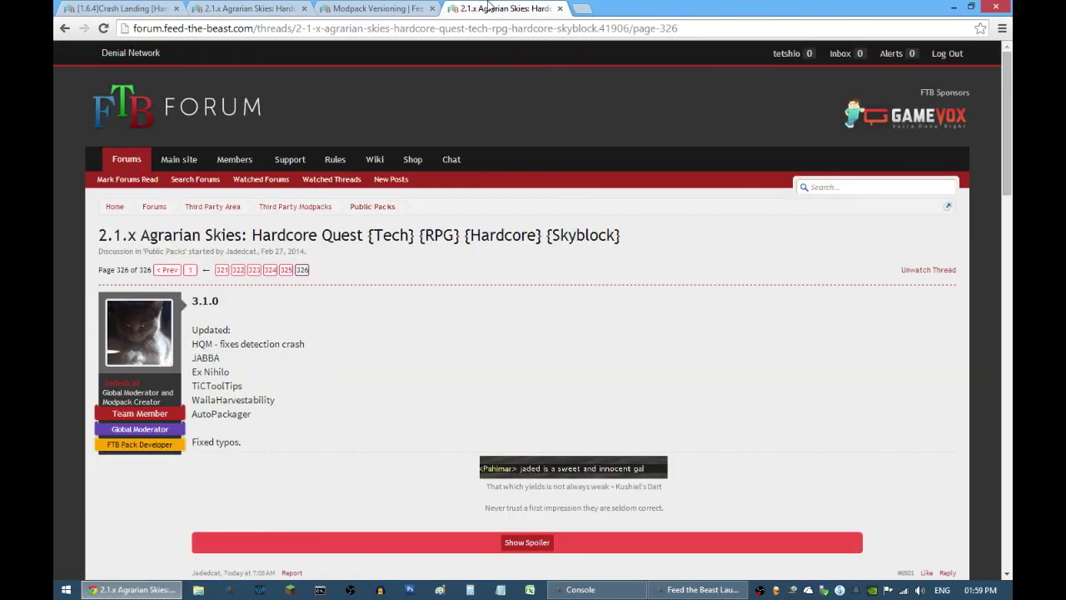
{"action": "left_click", "coordinate": [404, 7]}
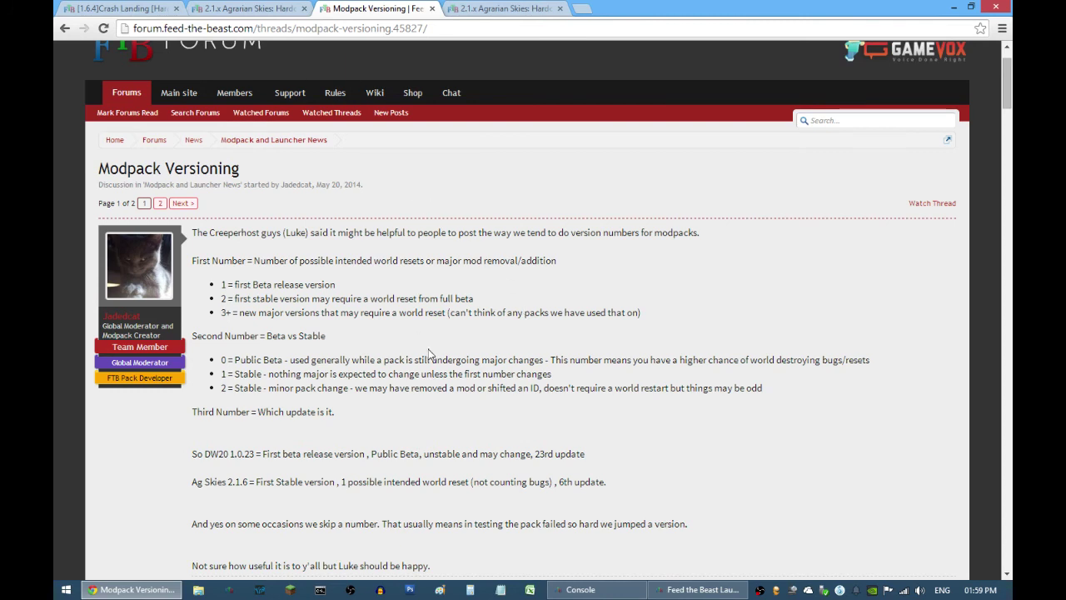
{"action": "key", "text": "ctrl+shift+Tab"}
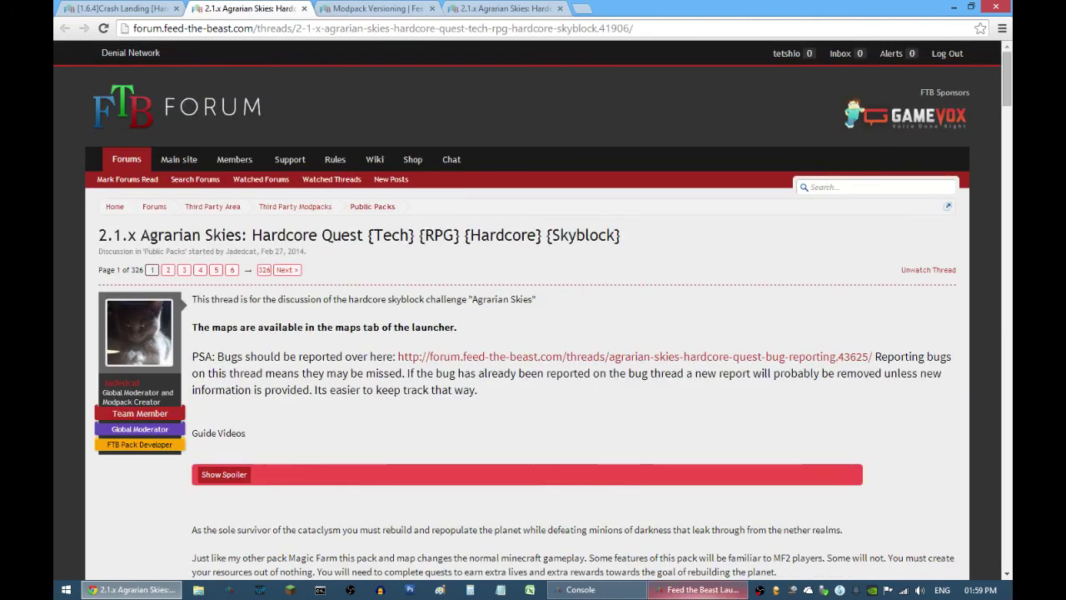
Switch to the Feed the Beast Launcher and browse the available maps, including those for Agrarian Skies.
{"action": "left_click", "coordinate": [696, 589]}
{"action": "left_click_drag", "start_coordinate": [445, 72], "coordinate": [589, 89]}
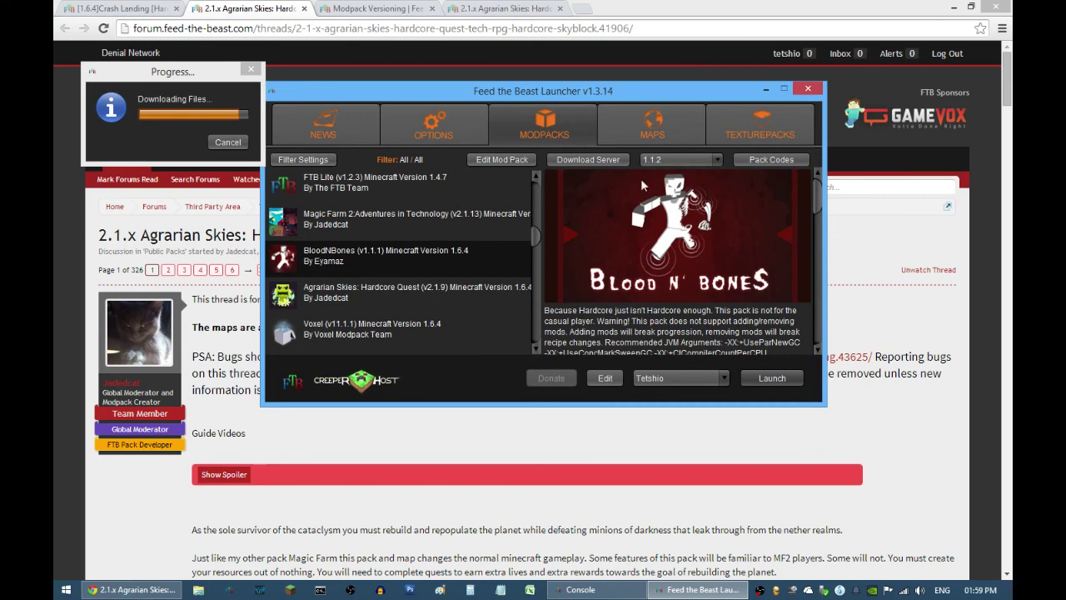
{"action": "left_click", "coordinate": [652, 131]}
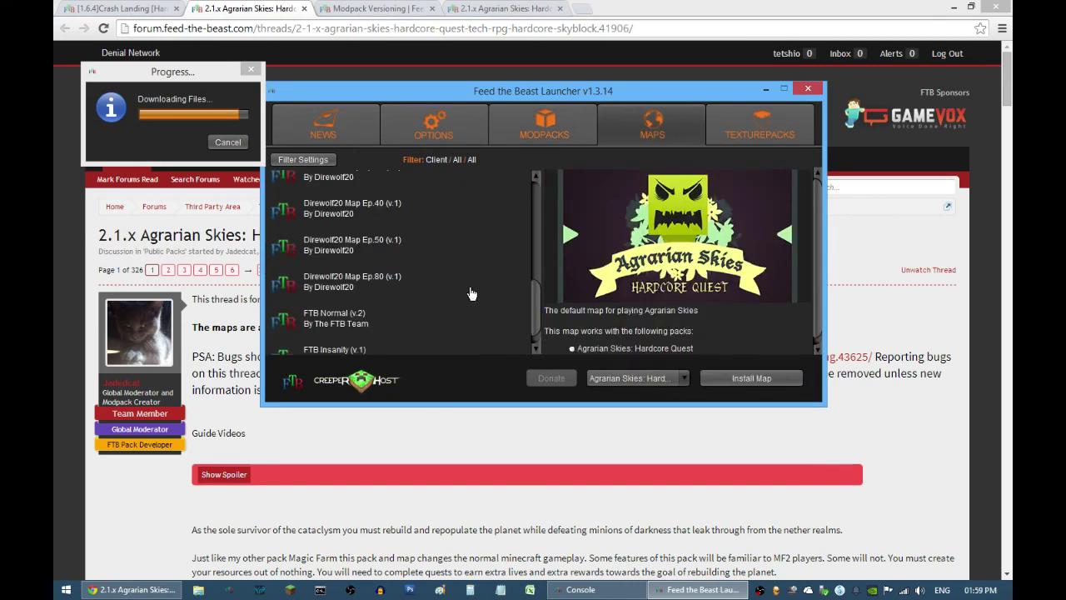
{"action": "left_click_drag", "start_coordinate": [535, 309], "coordinate": [533, 209]}
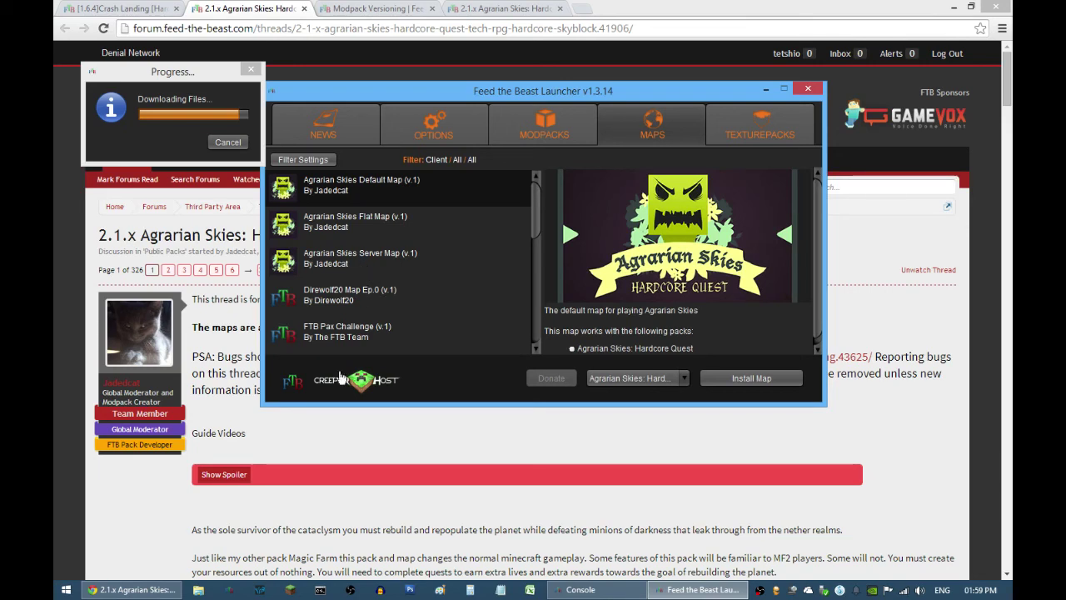
Return to the Agrarian Skies thread in the browser, reveal the SMP House locations spoiler and highlight its coordinates, including the Black entry.
{"action": "left_click", "coordinate": [364, 441]}
{"action": "scroll", "coordinate": [296, 366], "scroll_direction": "down", "scroll_amount": 6}
{"action": "scroll", "coordinate": [296, 367], "scroll_direction": "down", "scroll_amount": 2}
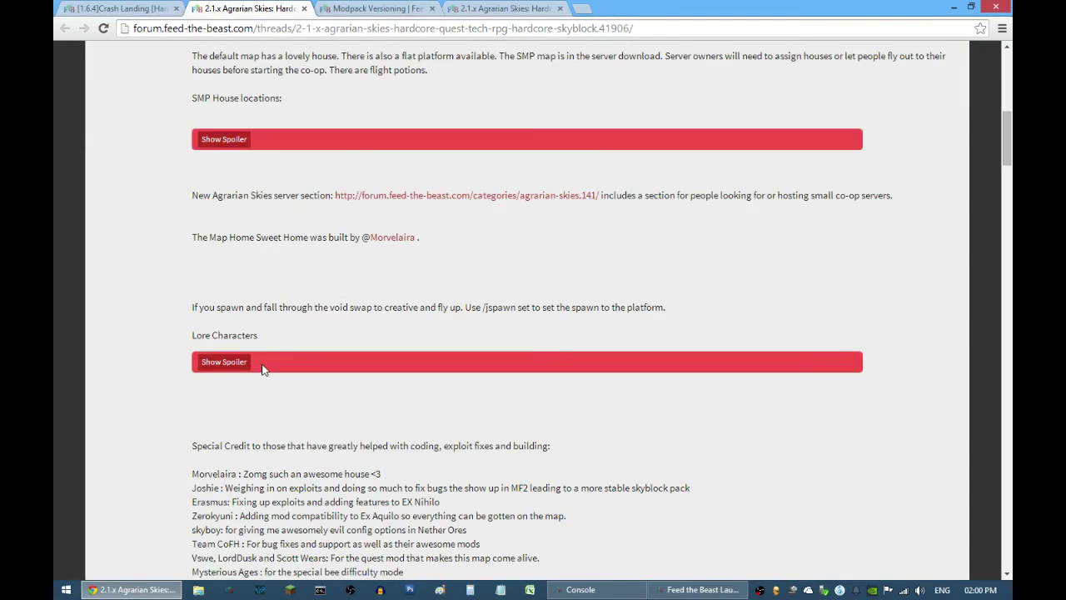
{"action": "left_click", "coordinate": [238, 140]}
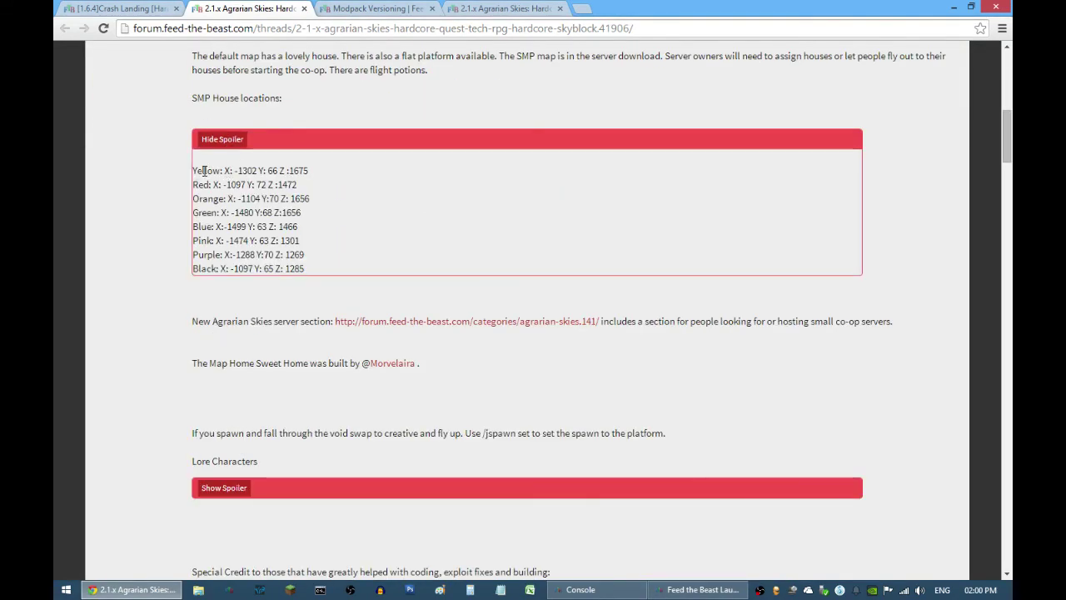
{"action": "left_click_drag", "start_coordinate": [194, 170], "coordinate": [260, 286]}
{"action": "left_click", "coordinate": [435, 291]}
{"action": "left_click", "coordinate": [260, 286]}
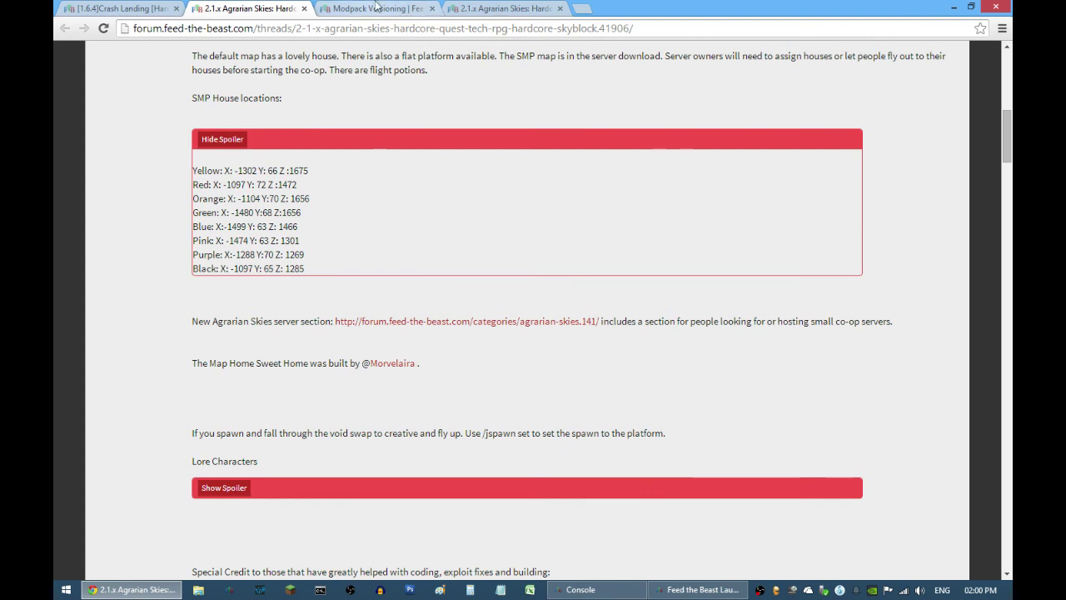
{"action": "left_click_drag", "start_coordinate": [316, 274], "coordinate": [193, 268]}
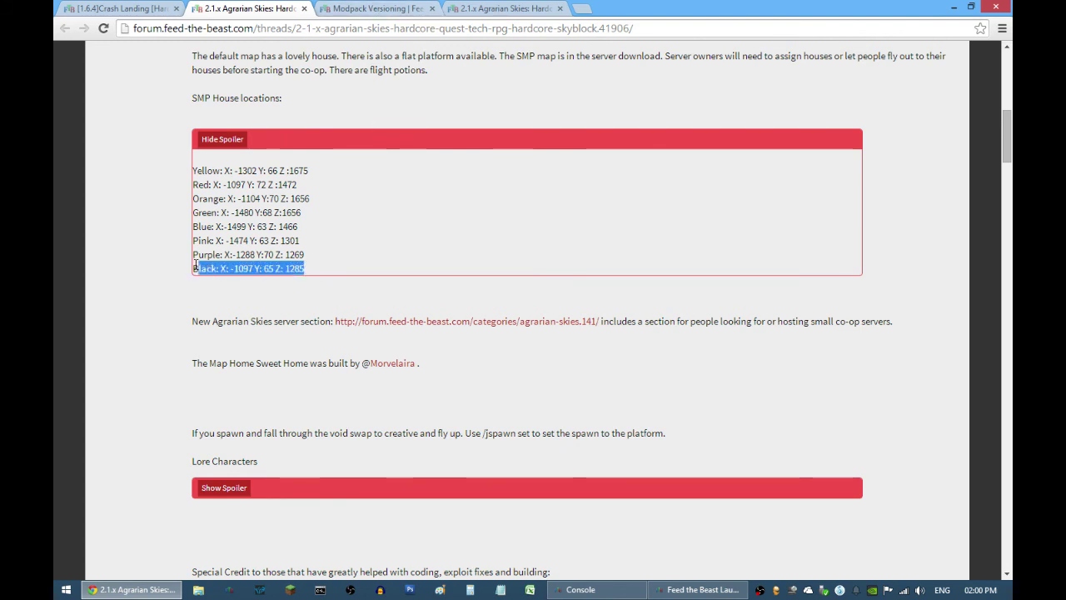
{"action": "left_click", "coordinate": [498, 287]}
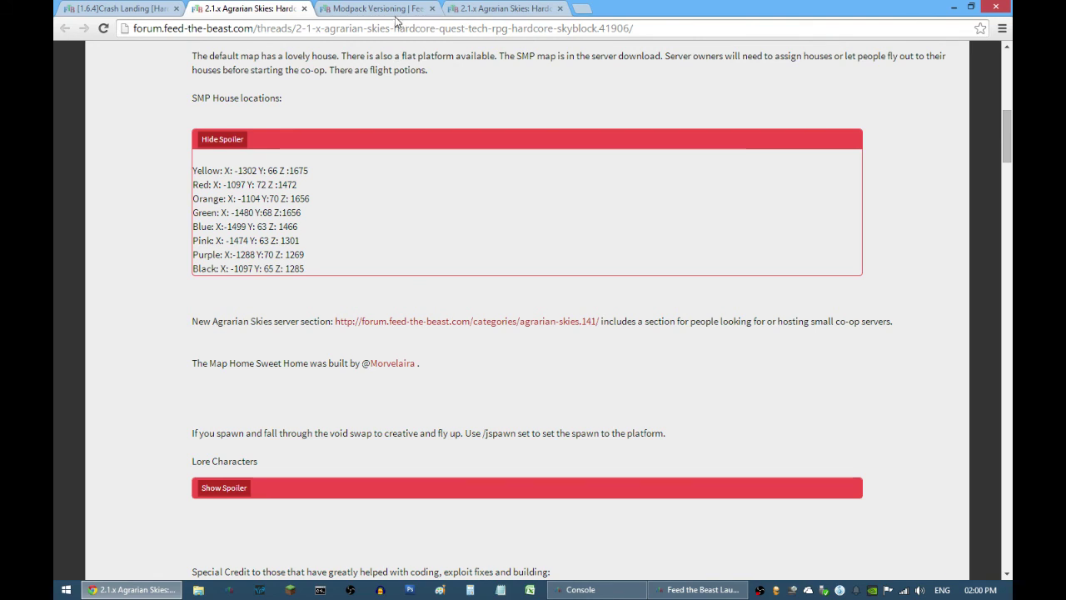
Check the Agrarian Skies update post, then examine the Crash Landing post's replacement map links and highlight its current version number.
{"action": "left_click", "coordinate": [483, 8]}
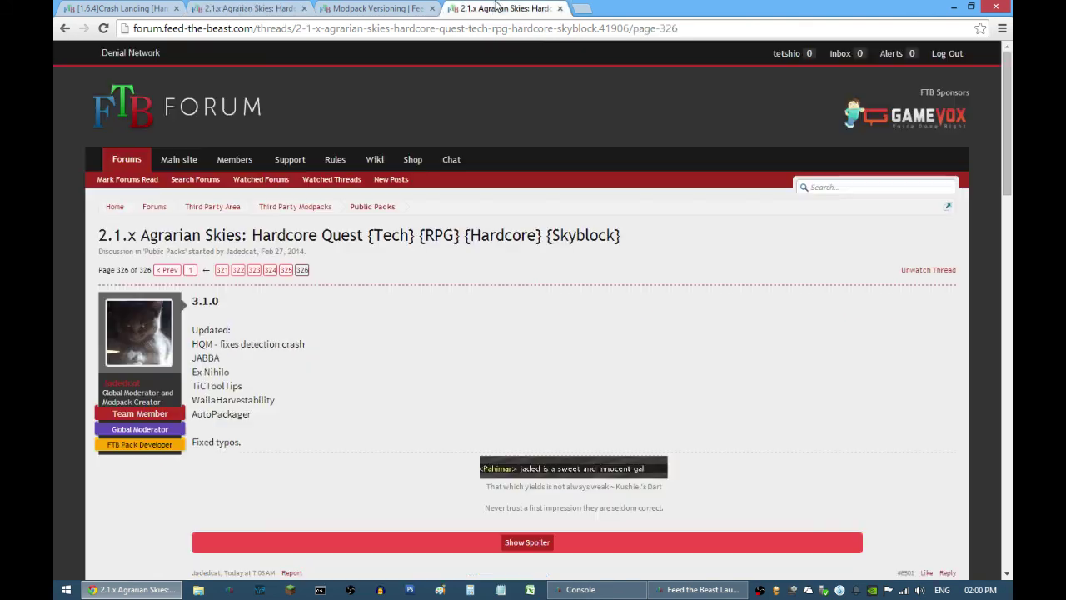
{"action": "left_click", "coordinate": [75, 8]}
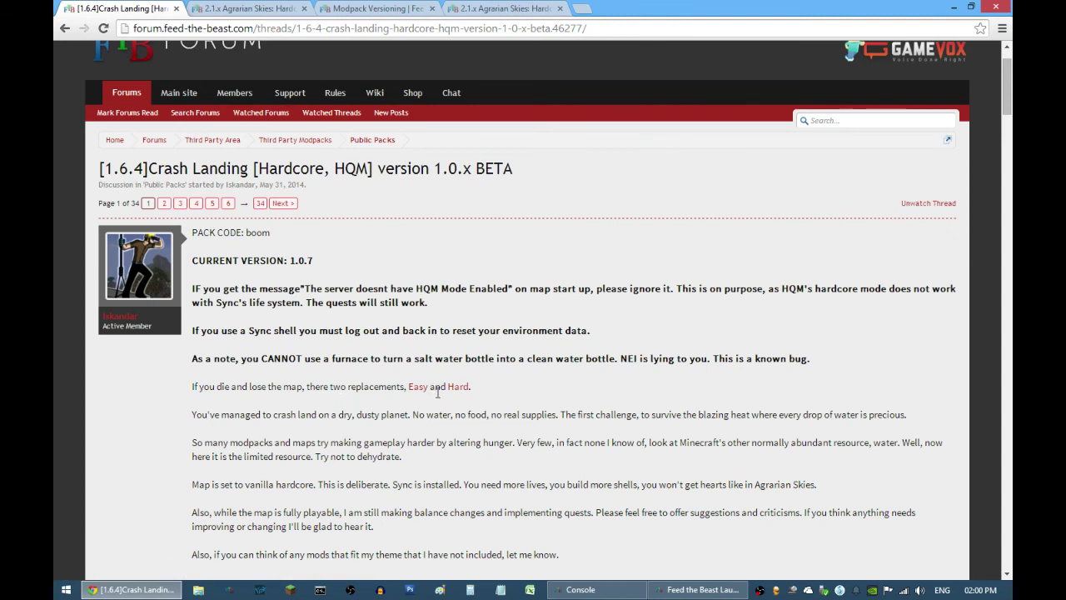
{"action": "scroll", "coordinate": [441, 400], "scroll_direction": "down", "scroll_amount": 1}
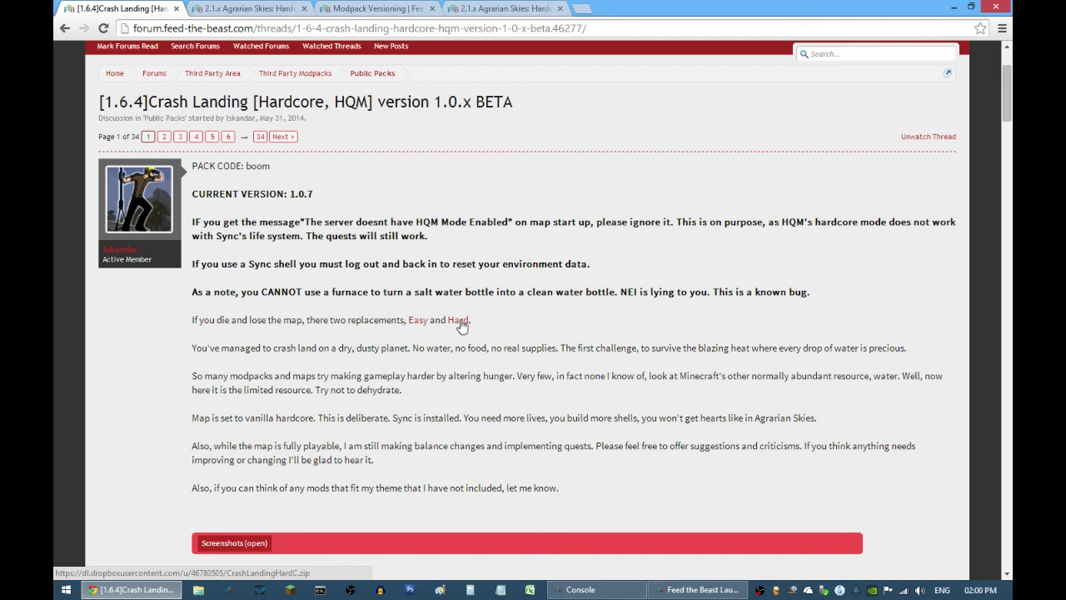
{"action": "left_click_drag", "start_coordinate": [290, 193], "coordinate": [360, 205]}
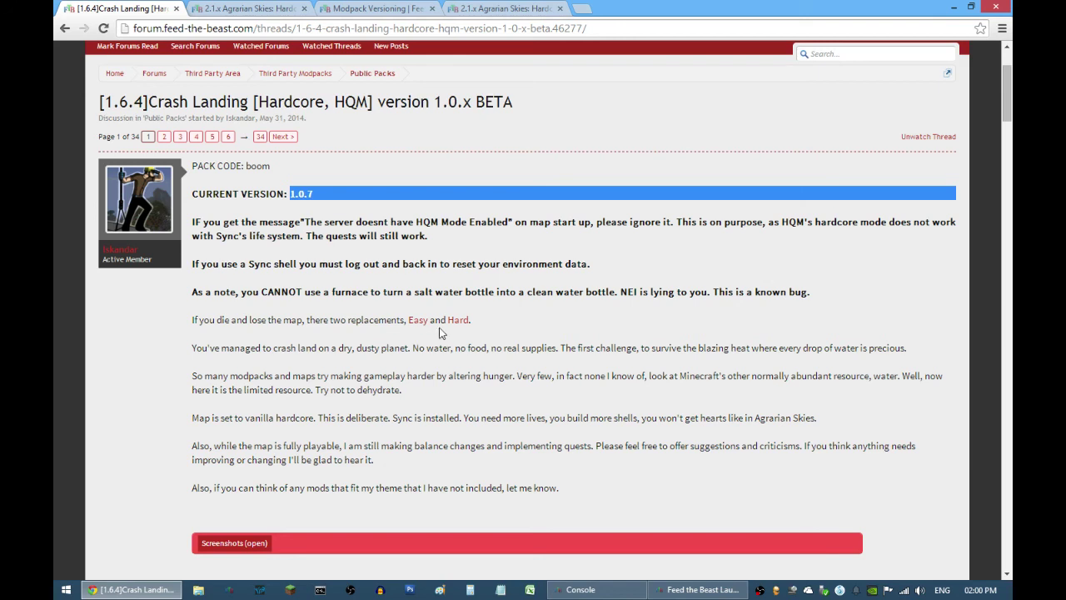
{"action": "left_click", "coordinate": [493, 307]}
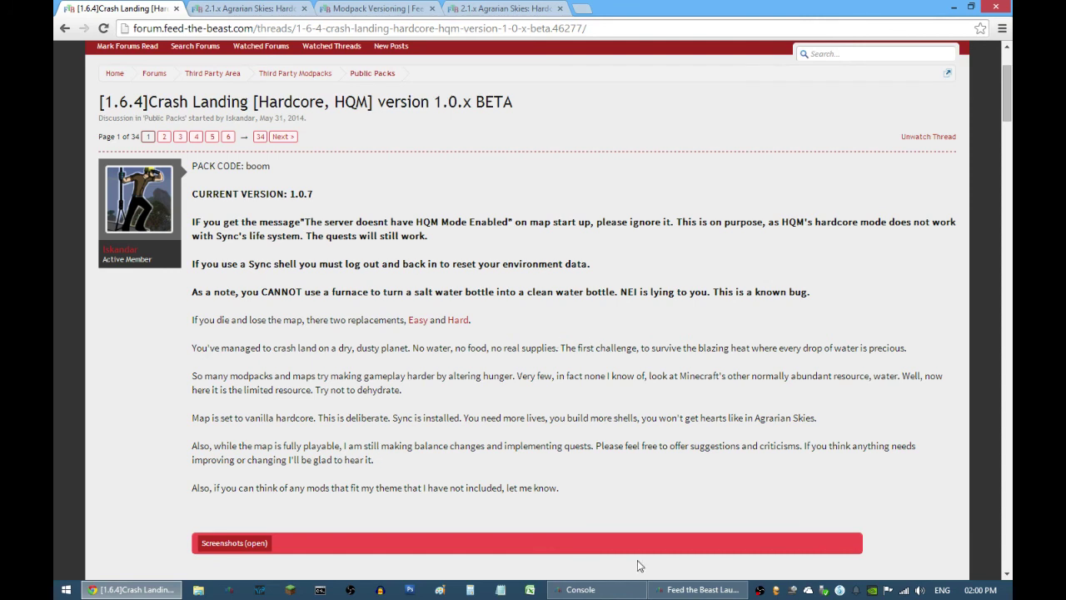
Switch to the Feed the Beast Launcher, select the Agrarian Skies: Hardcore Quest modpack and examine its available versions.
{"action": "left_click", "coordinate": [692, 590]}
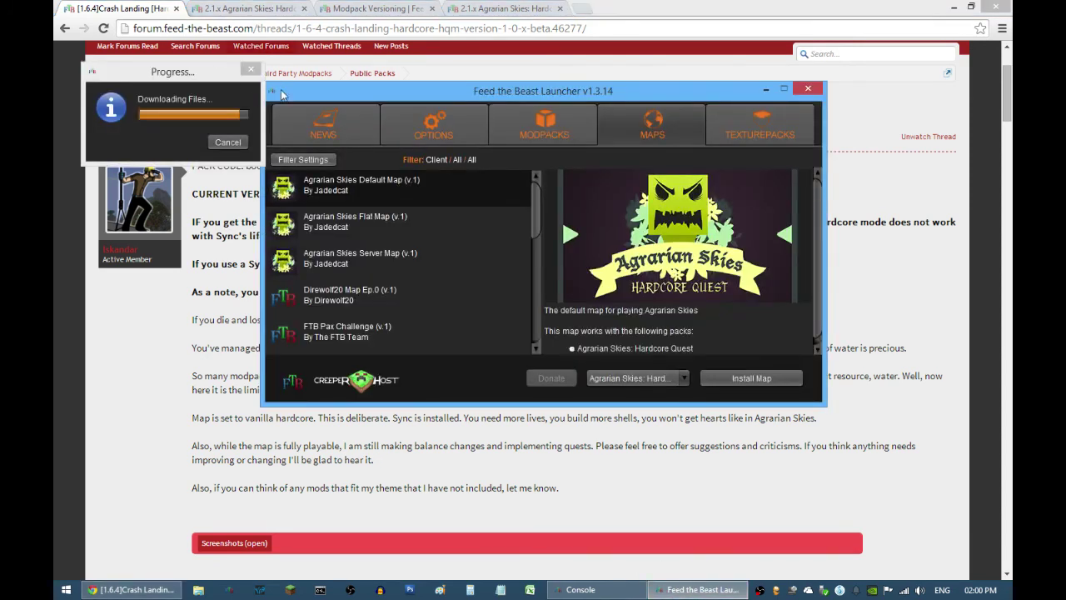
{"action": "left_click_drag", "start_coordinate": [144, 78], "coordinate": [214, 114]}
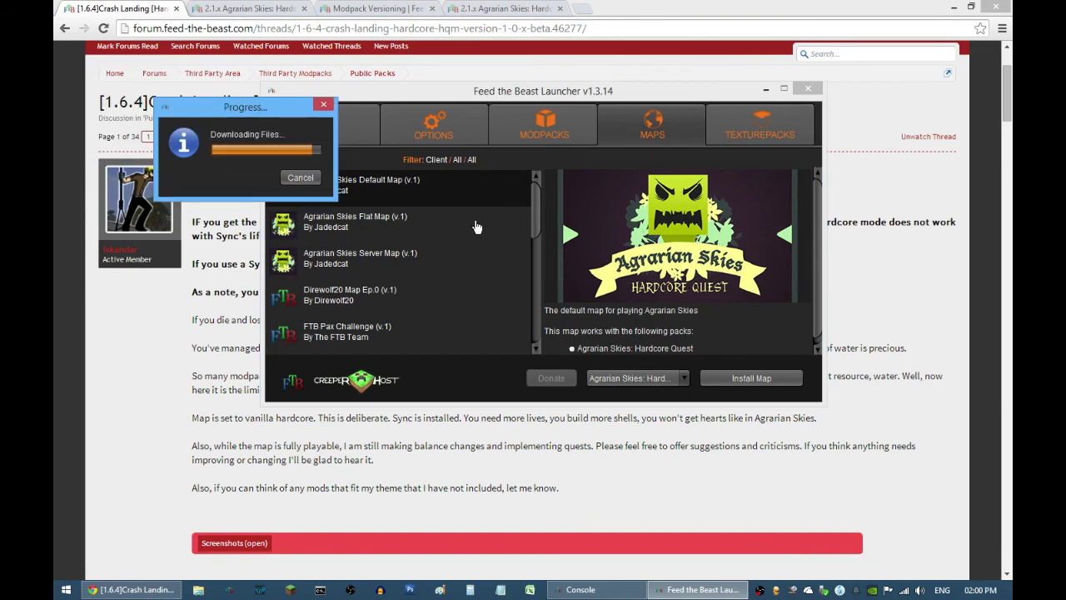
{"action": "left_click", "coordinate": [520, 128]}
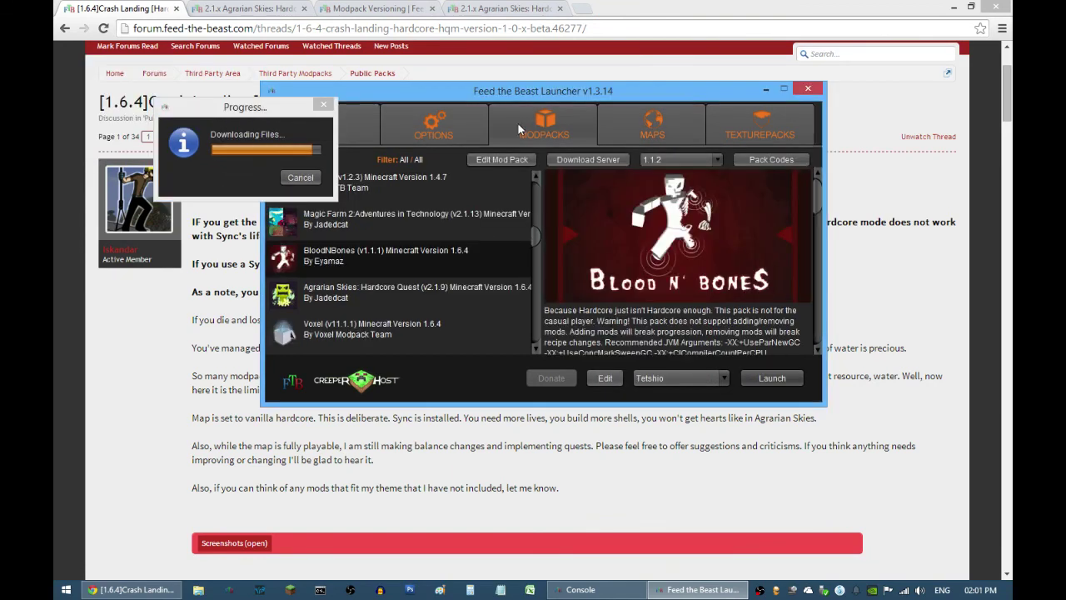
{"action": "left_click", "coordinate": [347, 290]}
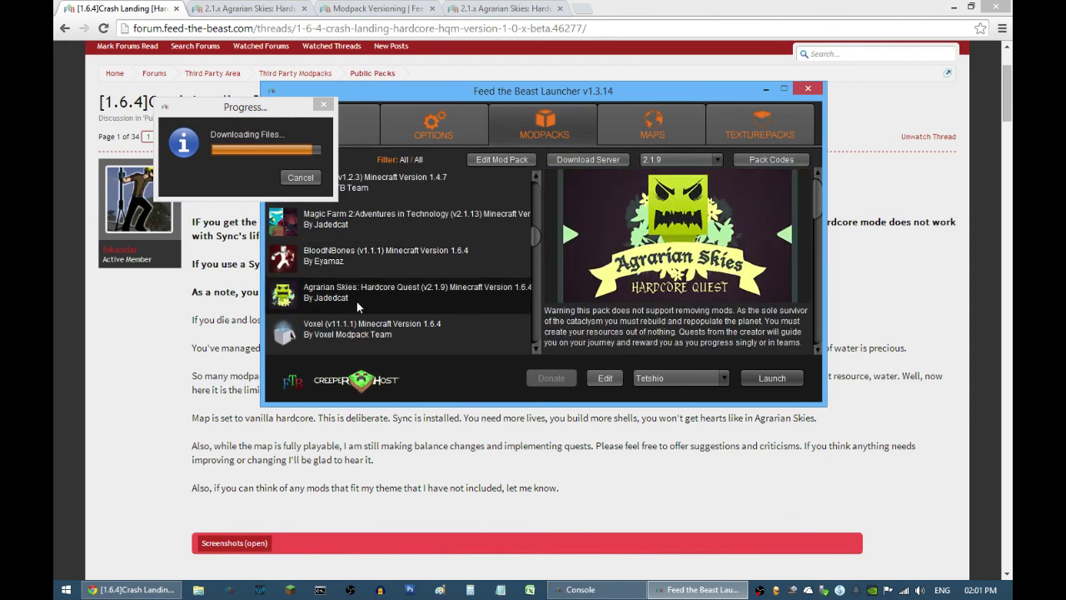
{"action": "left_click", "coordinate": [716, 160]}
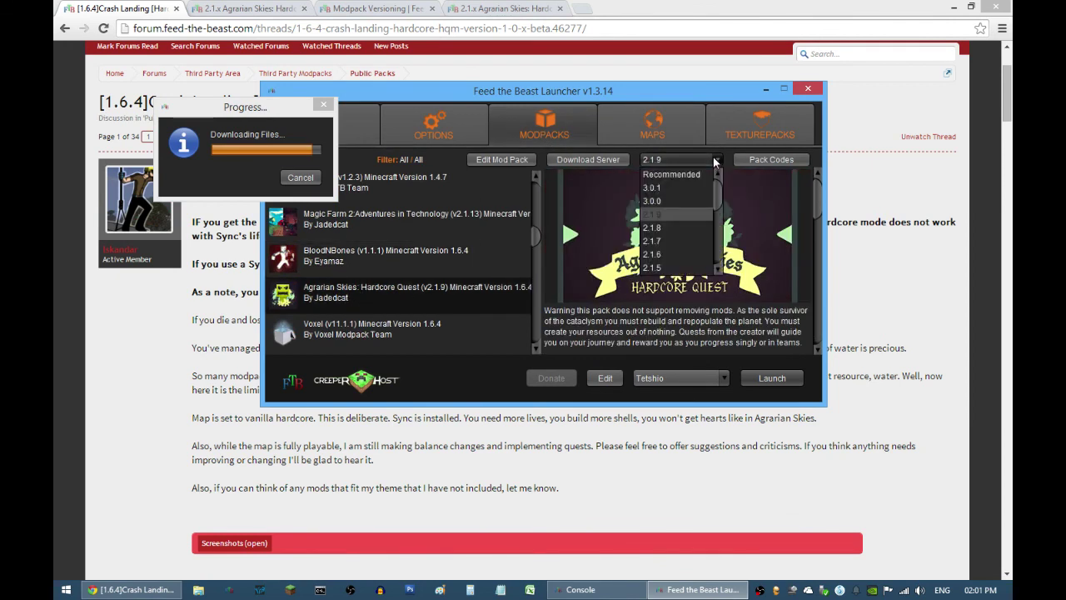
{"action": "left_click", "coordinate": [715, 160]}
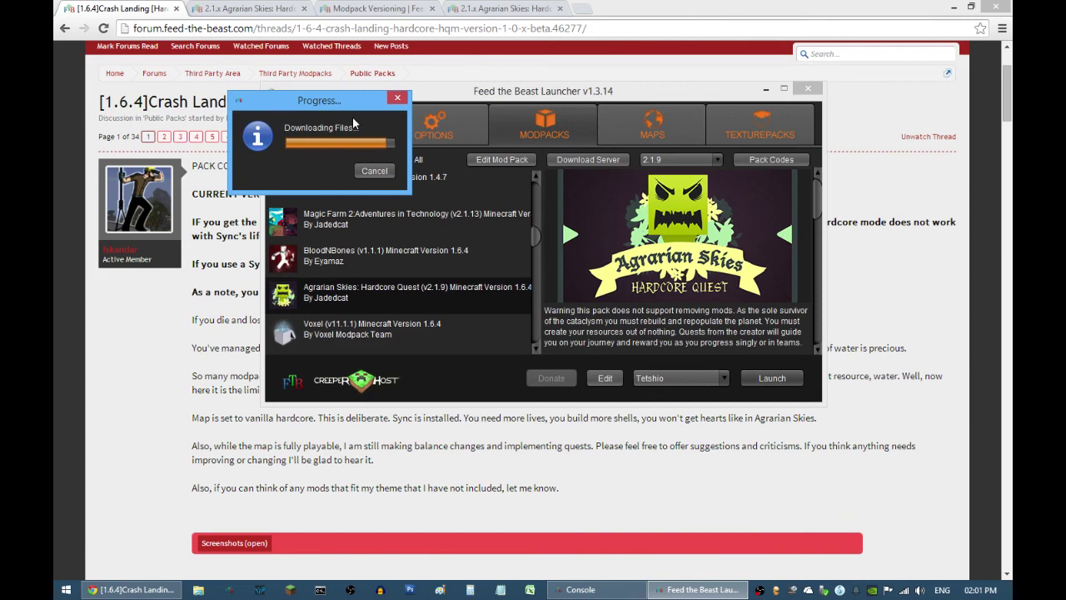
Return to the browser and revisit the Crash Landing, Modpack Versioning and Agrarian Skies threads, ending on the 3.1.0 update post.
{"action": "scroll", "coordinate": [308, 170], "scroll_direction": "up", "scroll_amount": 2}
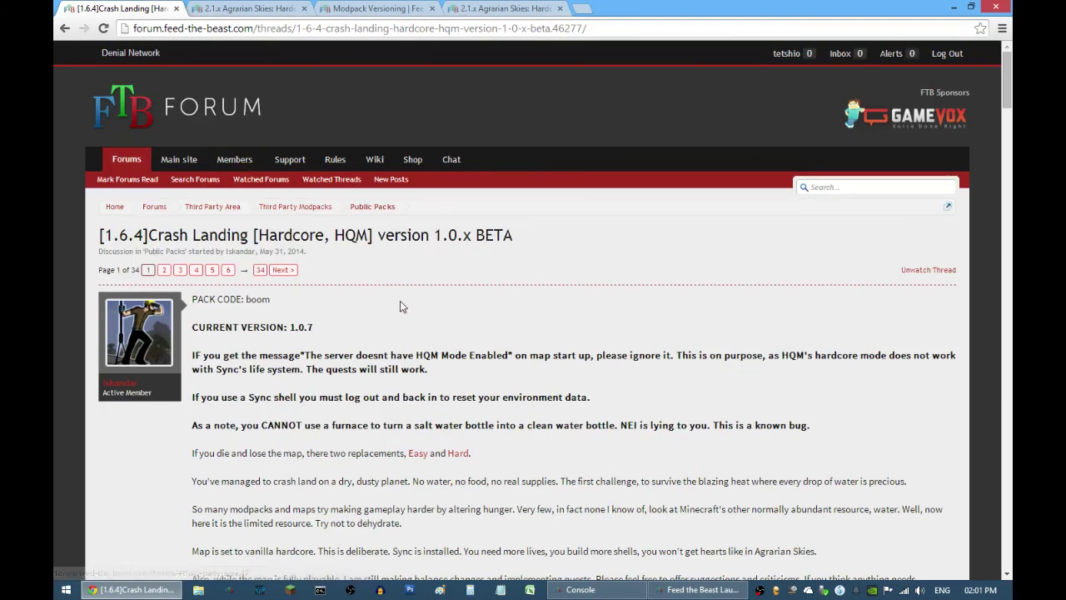
{"action": "key", "text": "ctrl+Tab"}
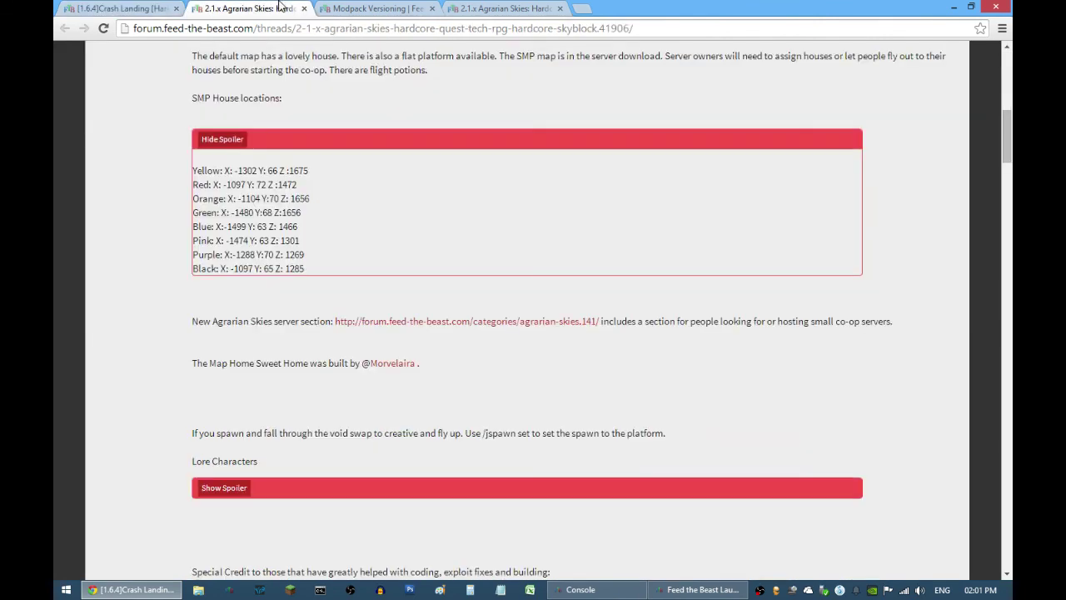
{"action": "key", "text": "ctrl+Tab"}
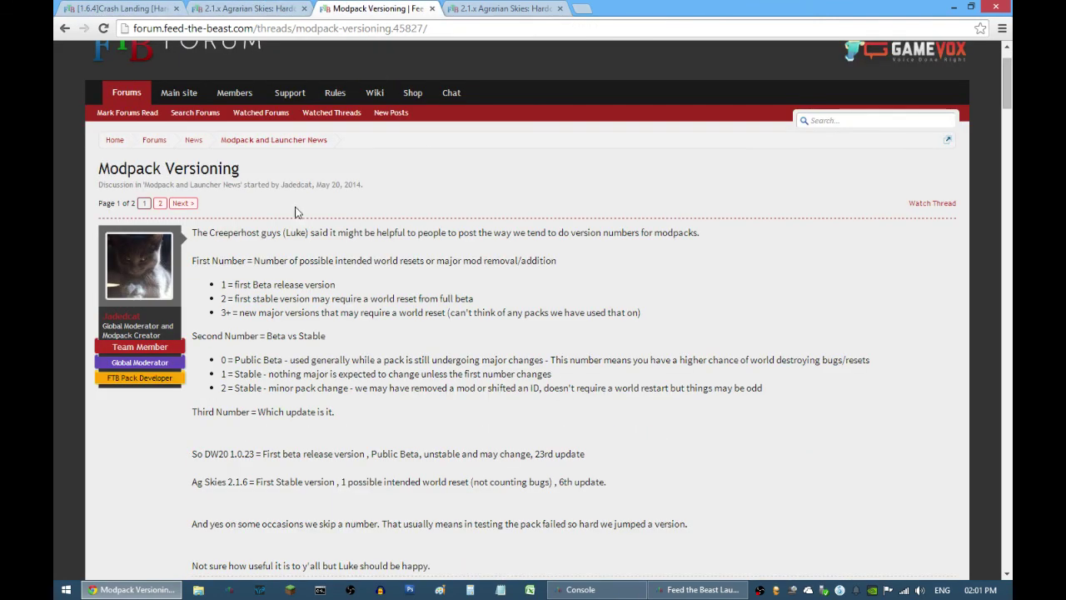
{"action": "left_click", "coordinate": [453, 8]}
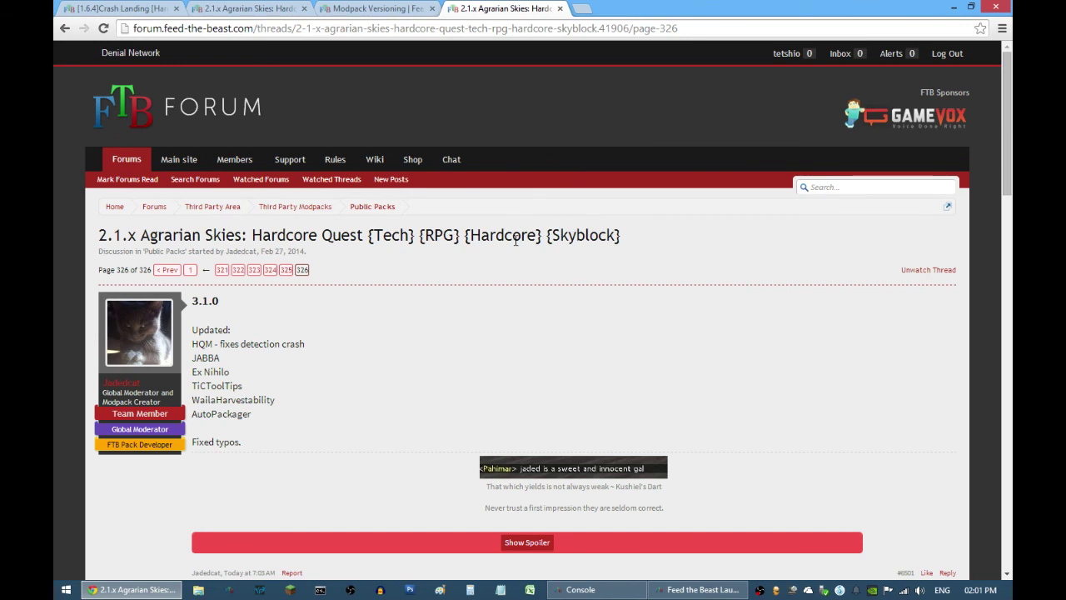
{"action": "mouse_move", "coordinate": [699, 593]}
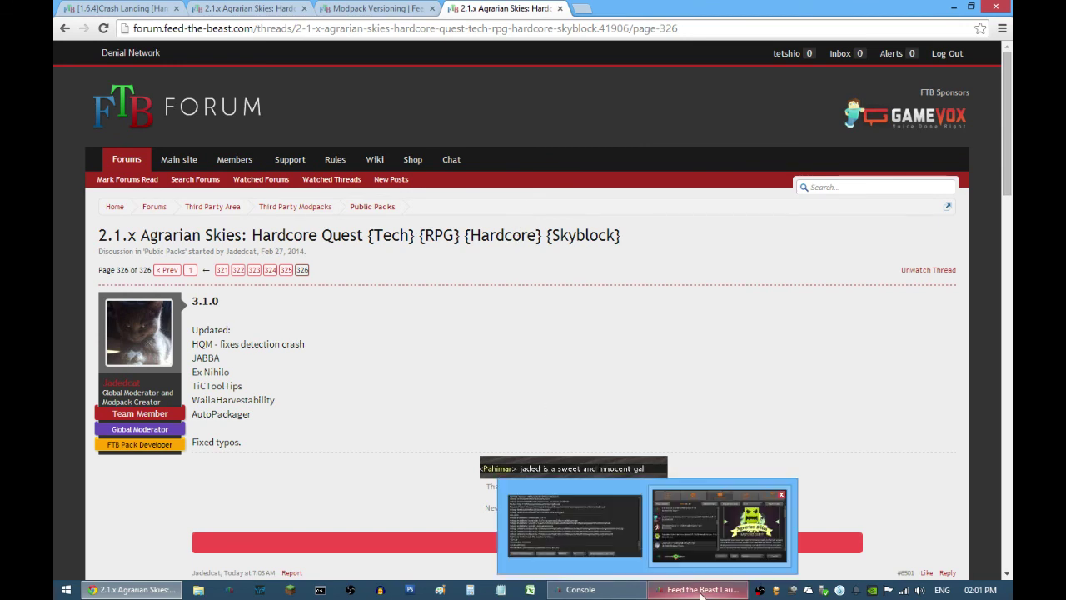